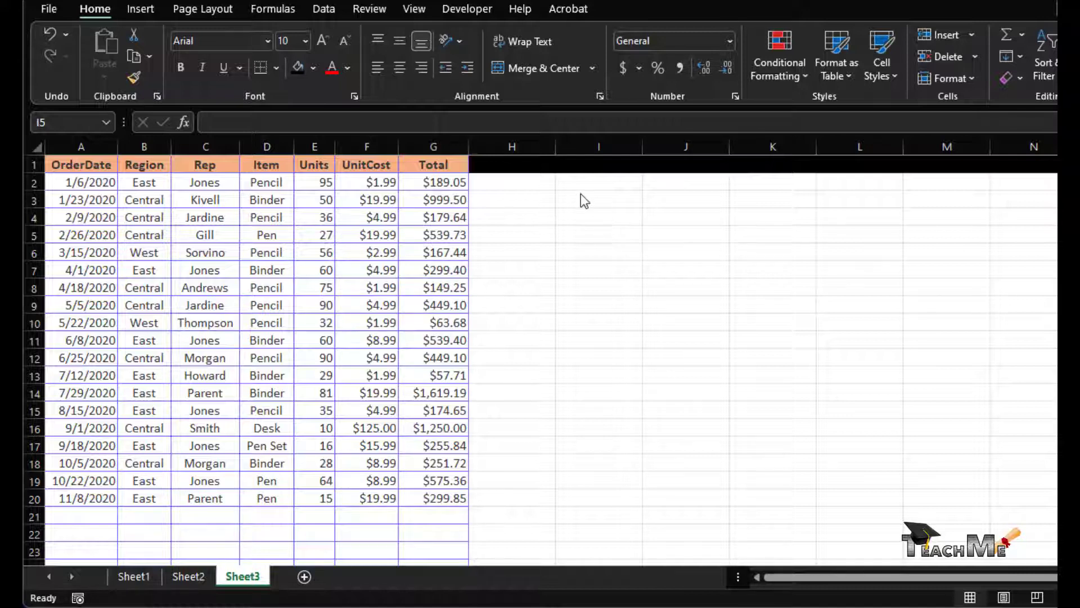
- Enter the labels 'Total Sold' in I3 and 'Total Revenue' in I4
left_click(585, 194)
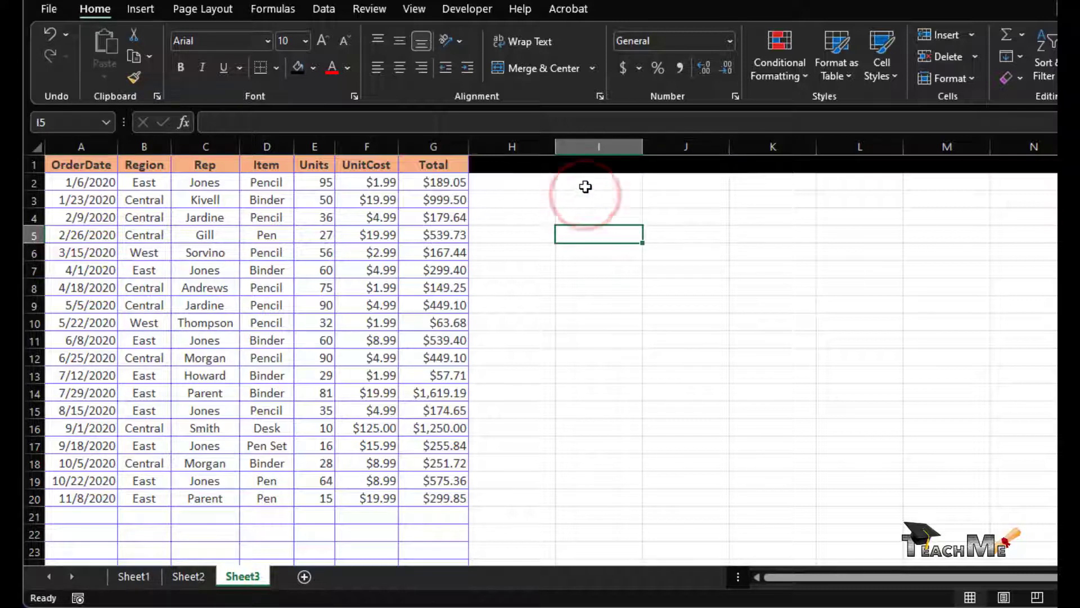
left_click(582, 197)
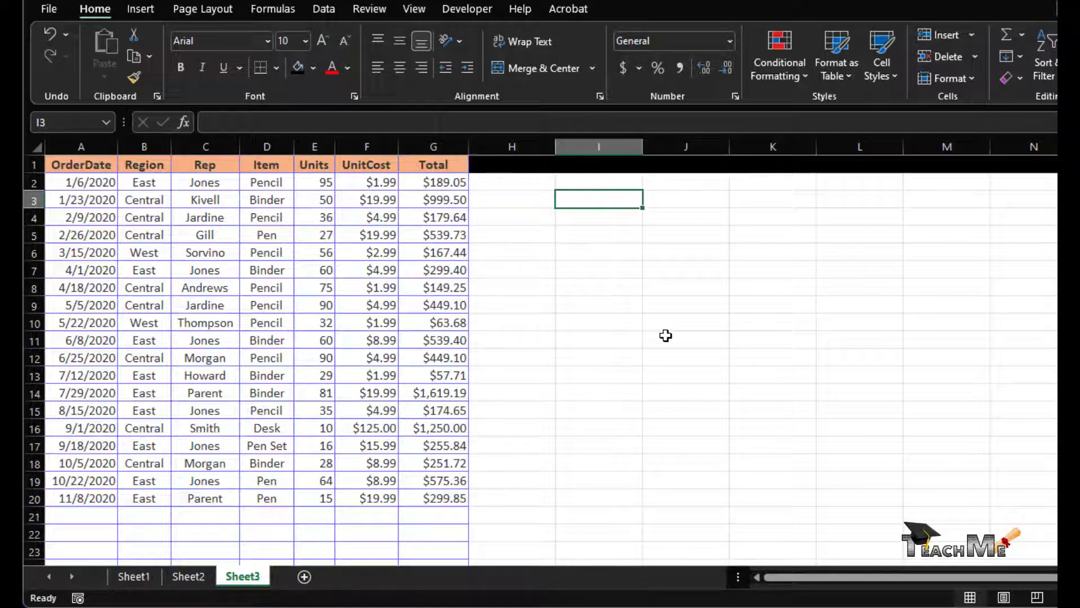
type("Total So")
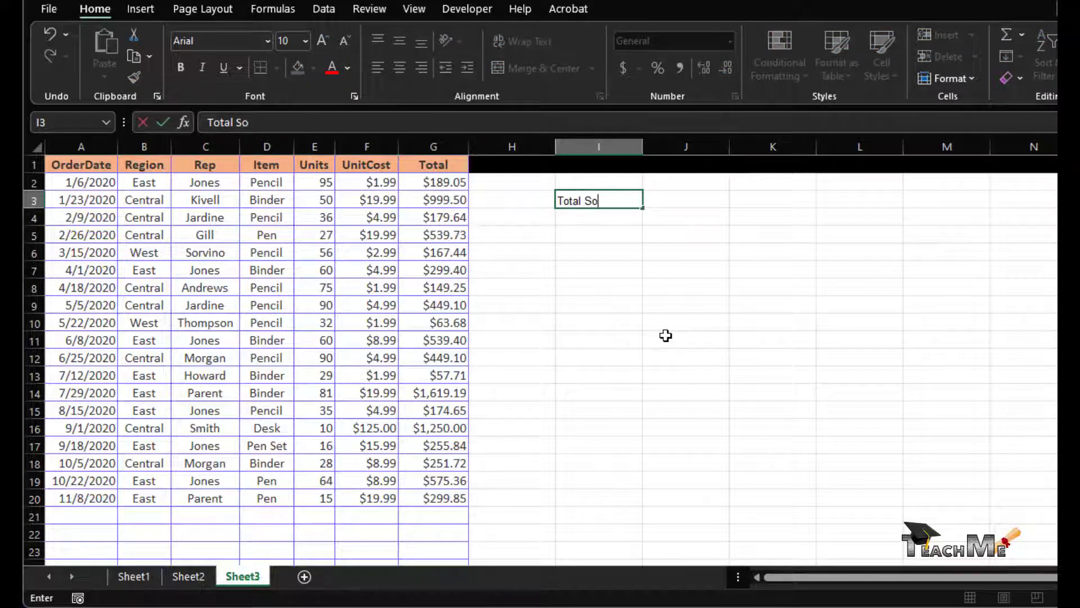
type("ld")
key("Return")
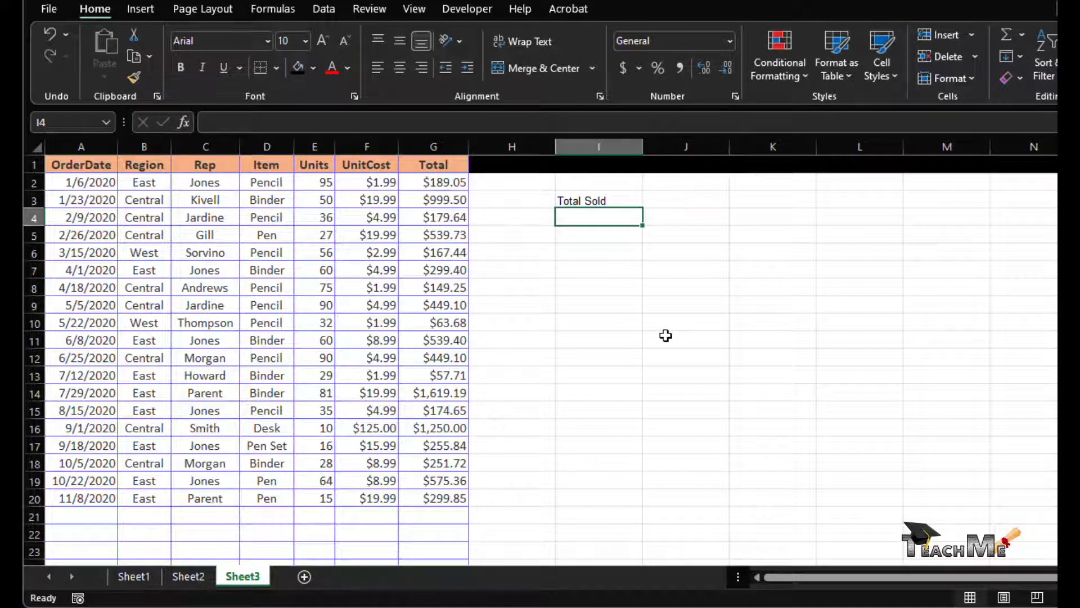
type("Tota")
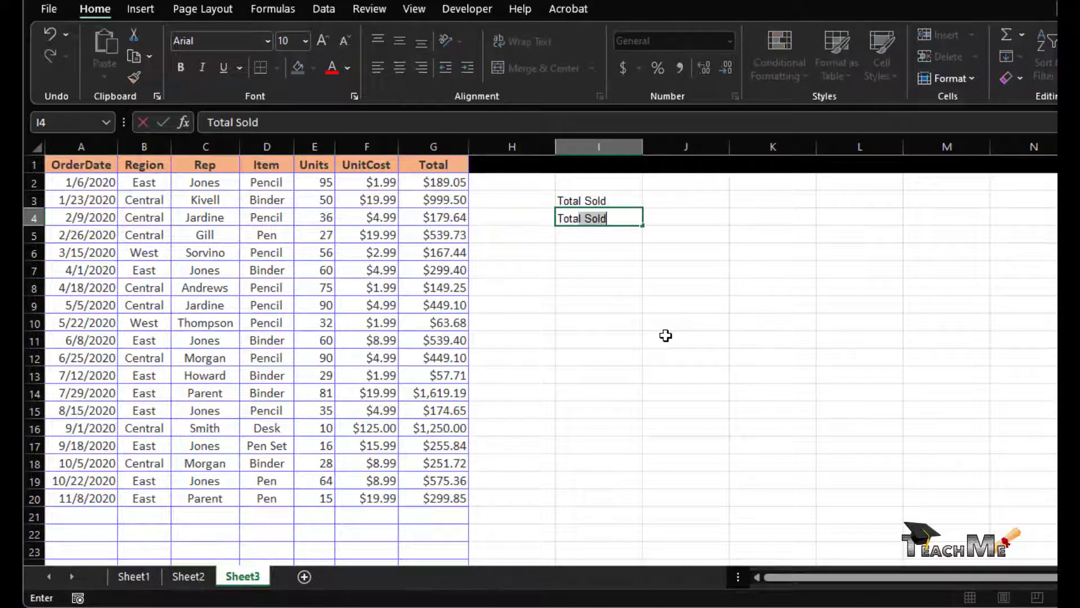
type("l Revenue")
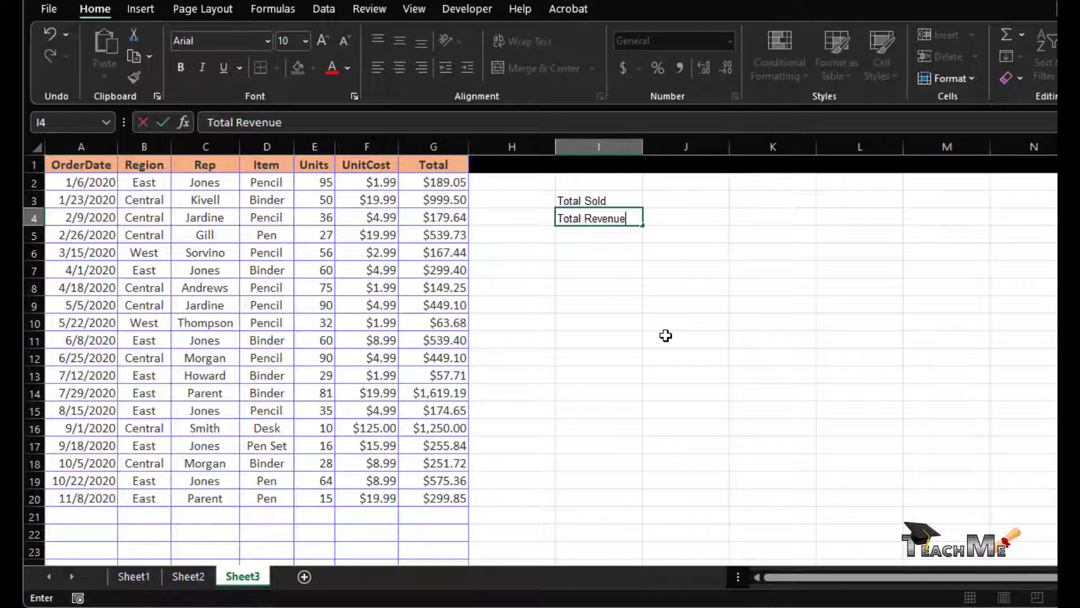
key("Return")
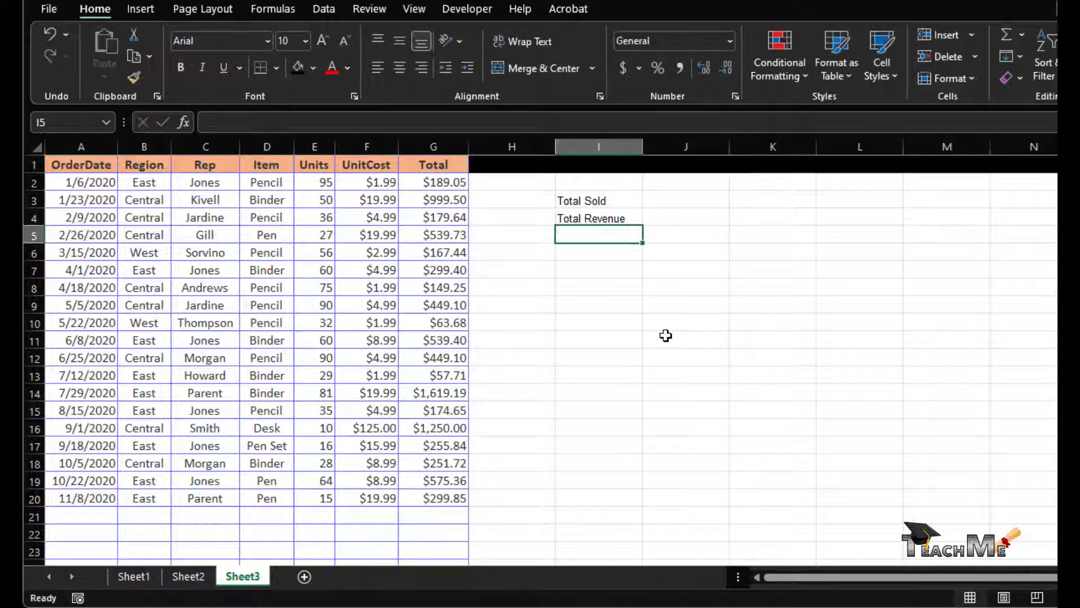
- Enter =SUM($E$2:$E$2000) in J3 to total the Units column, giving 949
left_click(428, 183)
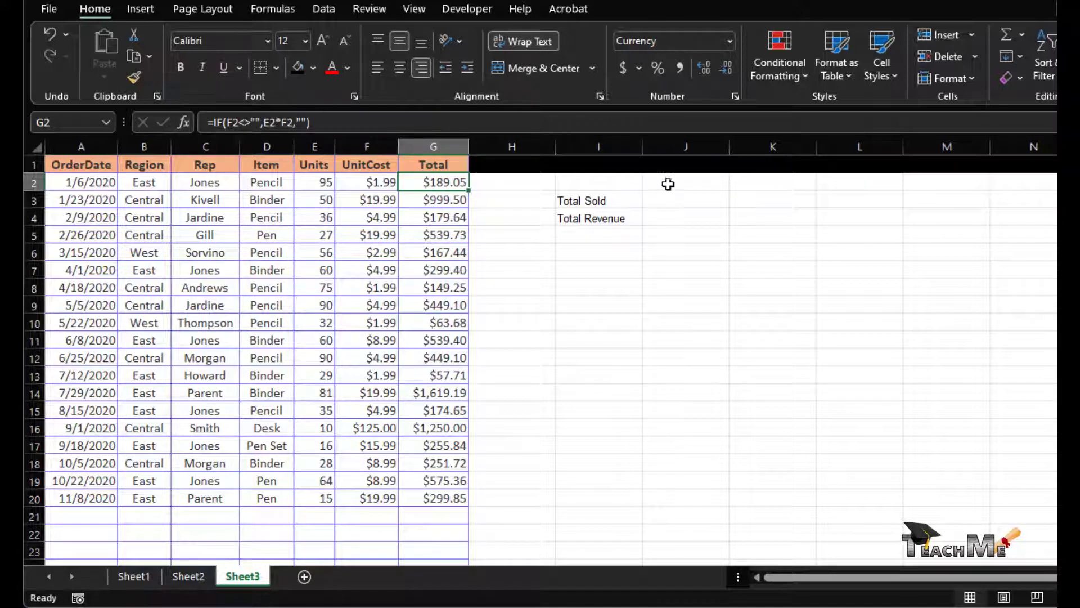
left_click(677, 200)
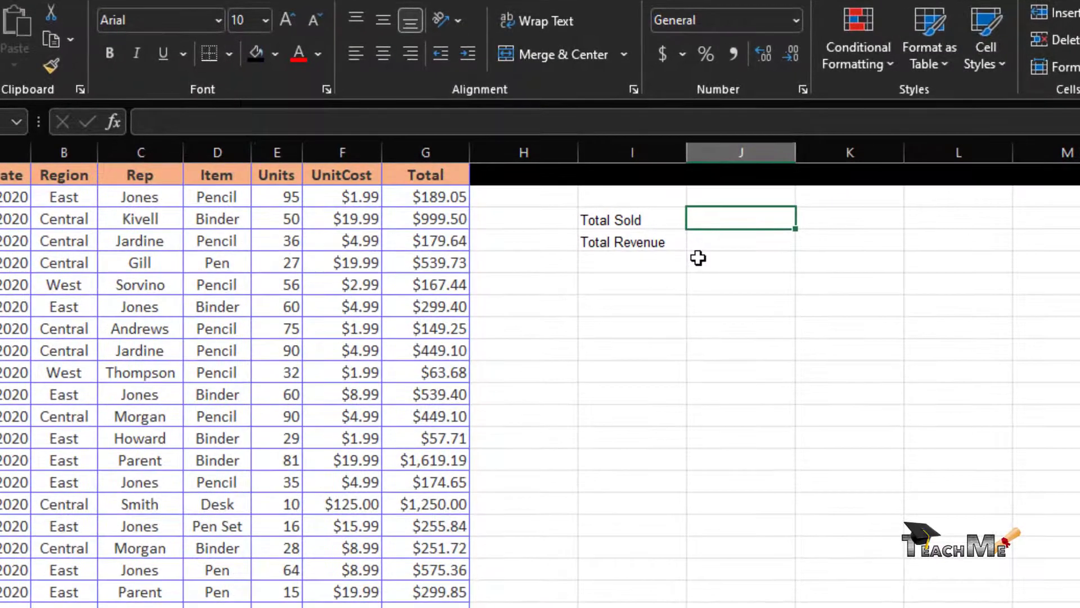
type("=")
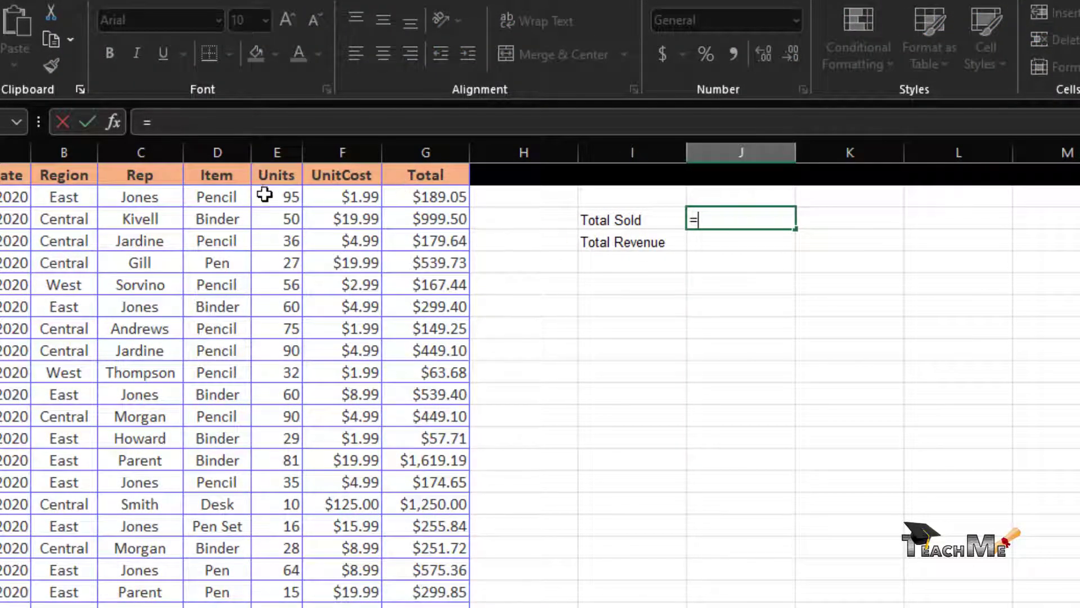
type("Sum(")
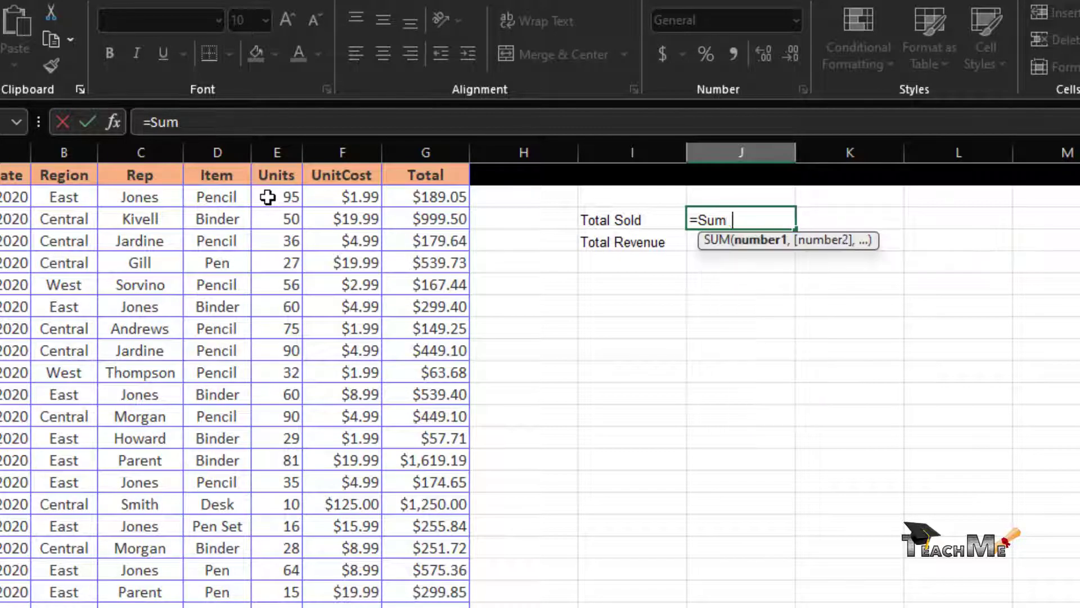
key("Tab")
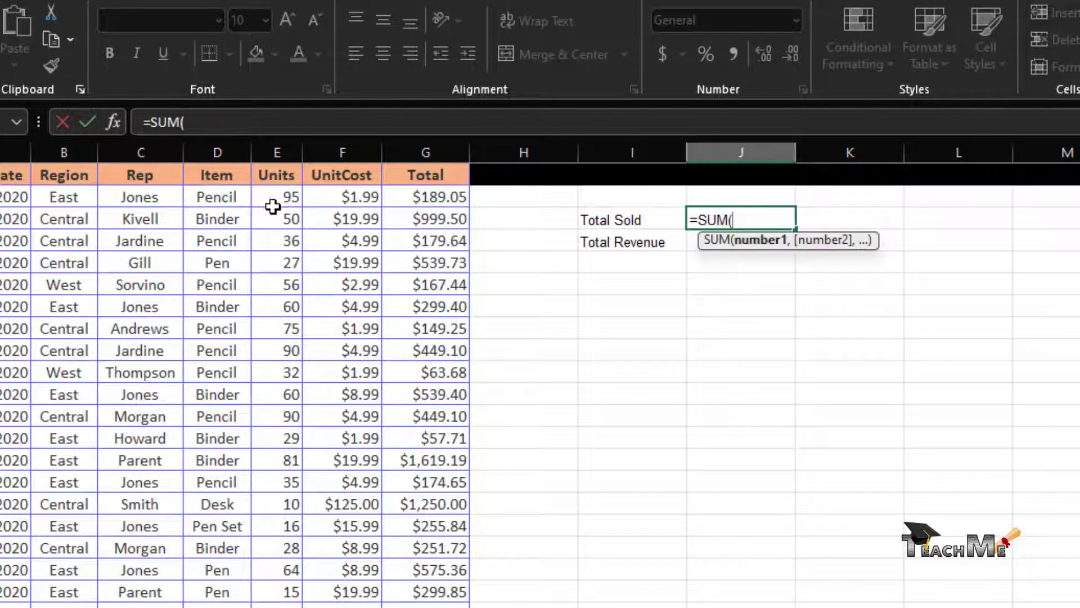
left_click_drag(274, 204, 294, 604)
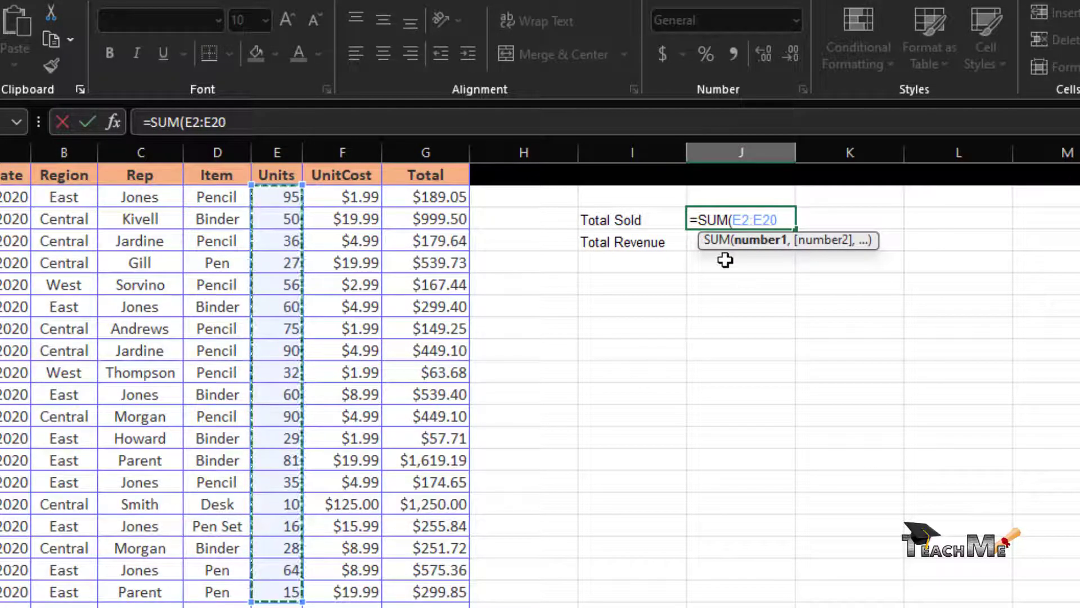
key("F4")
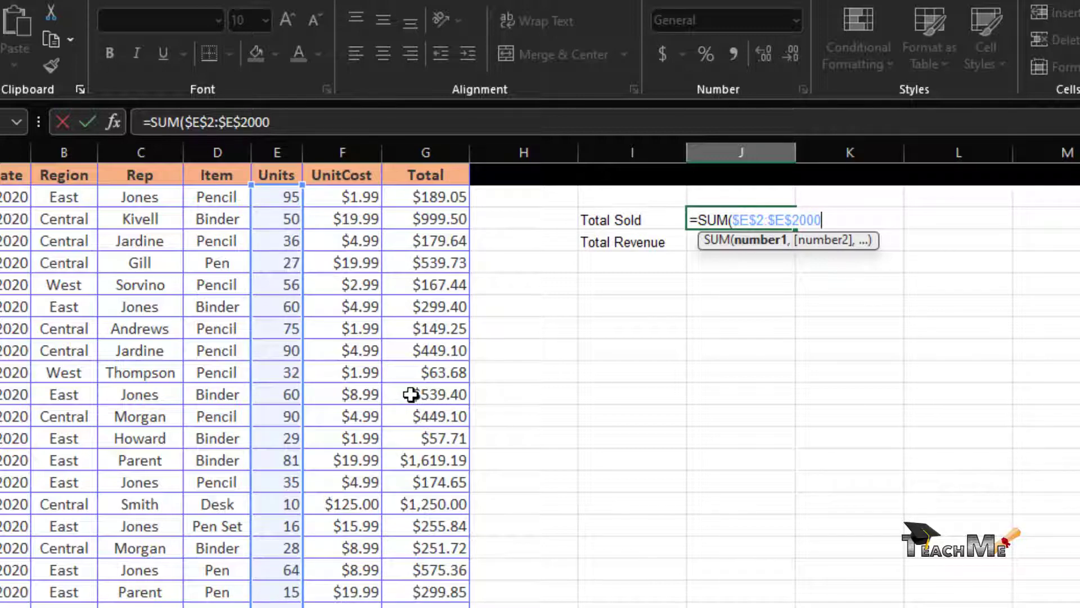
type(")")
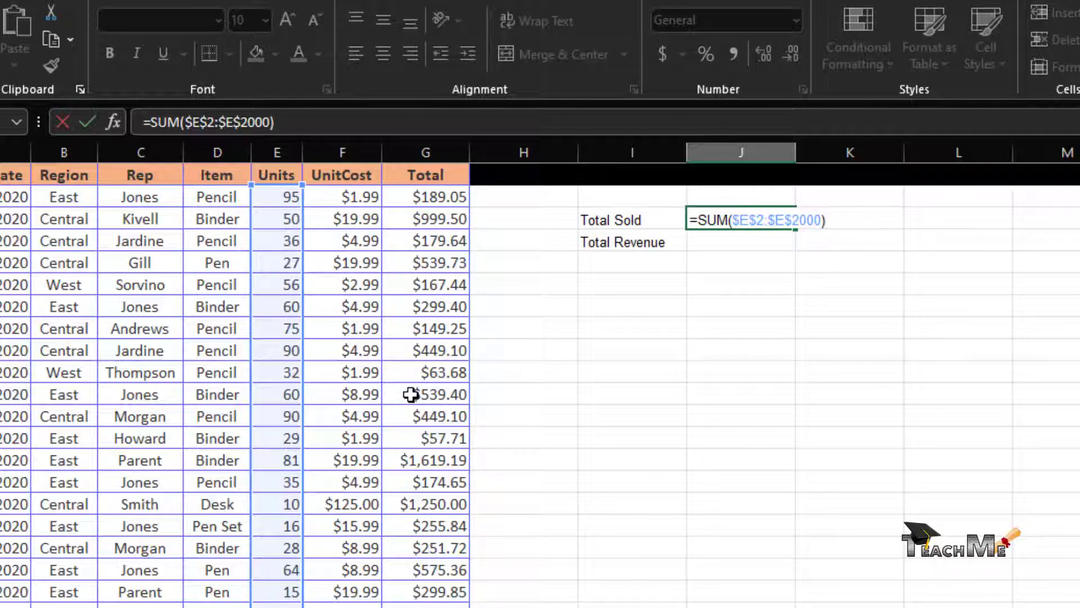
key("Return")
left_click(540, 607)
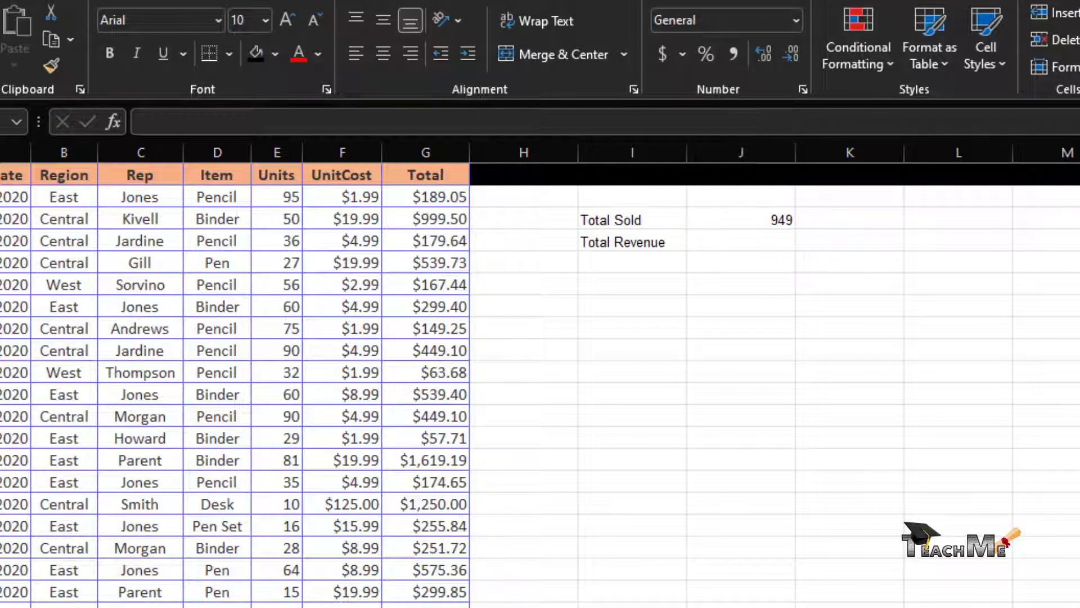
- Edit J3's formula to =SUM($E:$E) so it sums the whole Units column
left_click(775, 221)
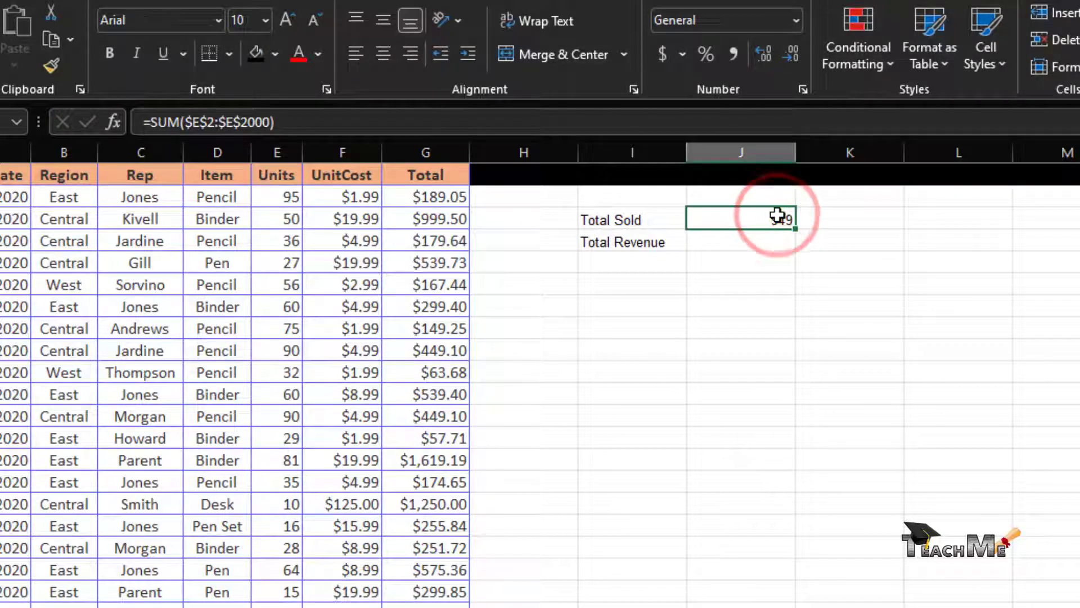
left_click(215, 122)
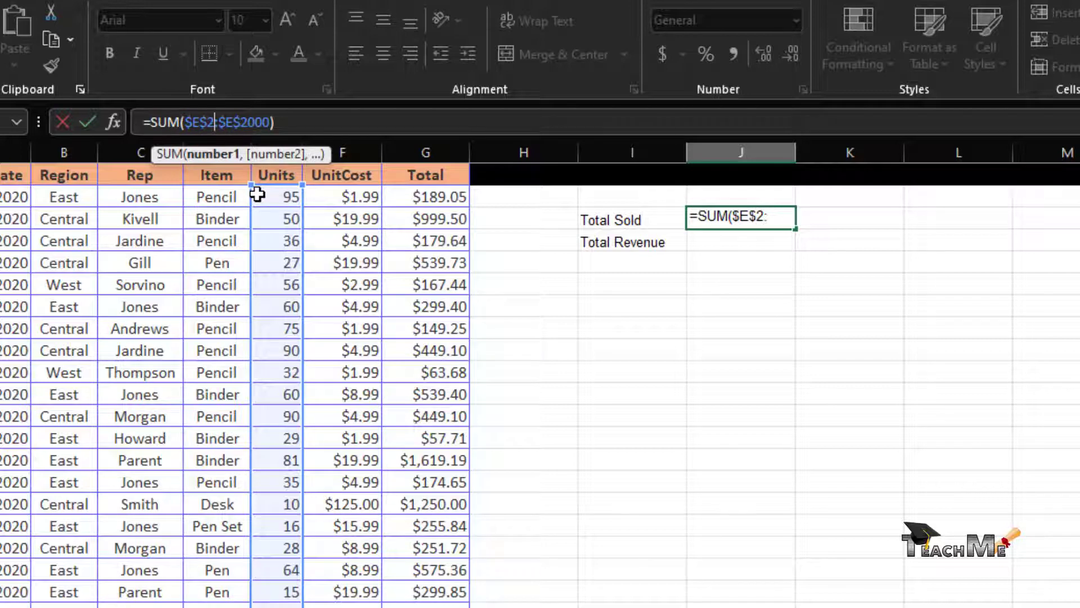
key("BackSpace")
key("BackSpace")
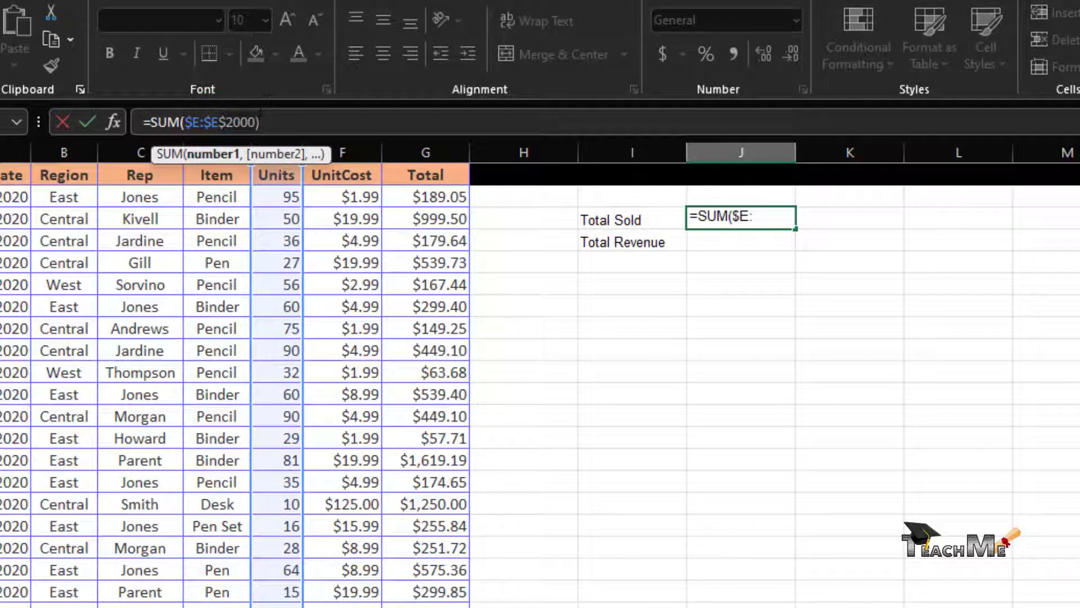
key("BackSpace")
key("BackSpace")
key("BackSpace")
key("BackSpace")
key("BackSpace")
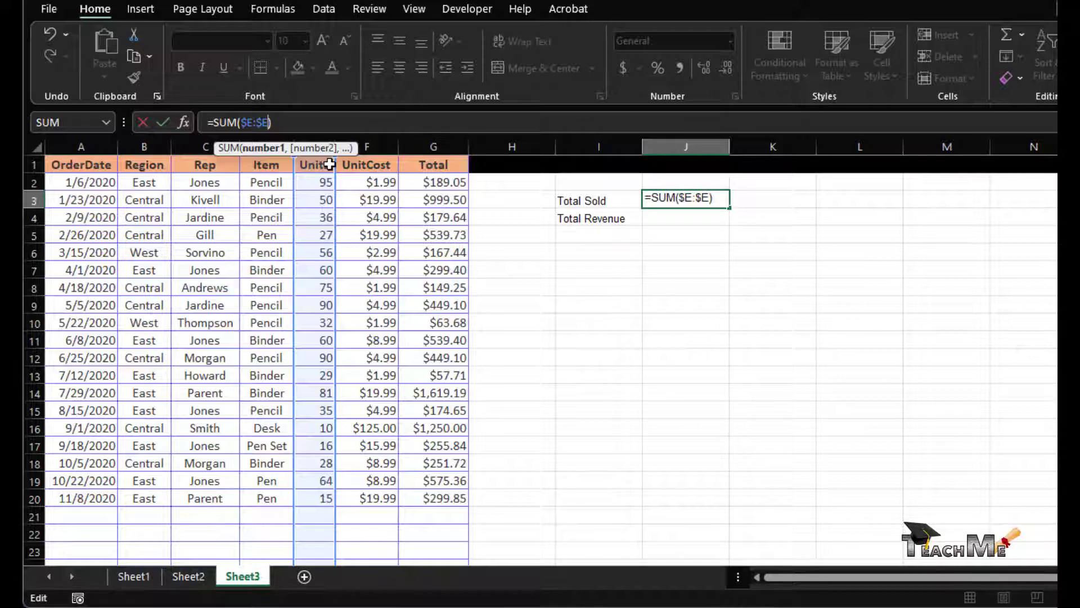
key("Return")
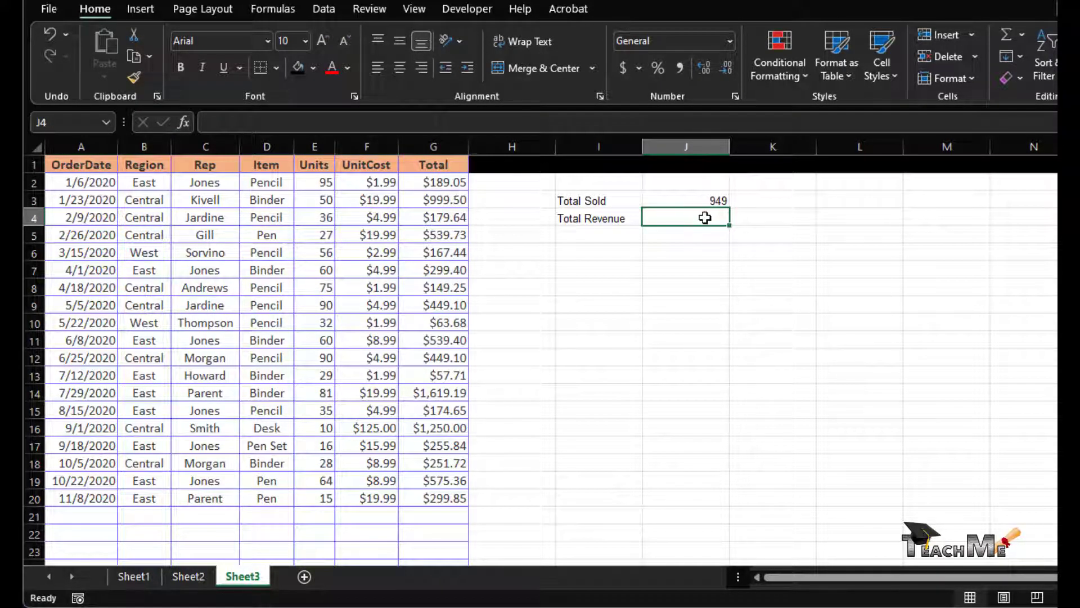
- Enter =SUM($G:$G) in J4 for Total Revenue, returning 8509.61
type("=Sum(")
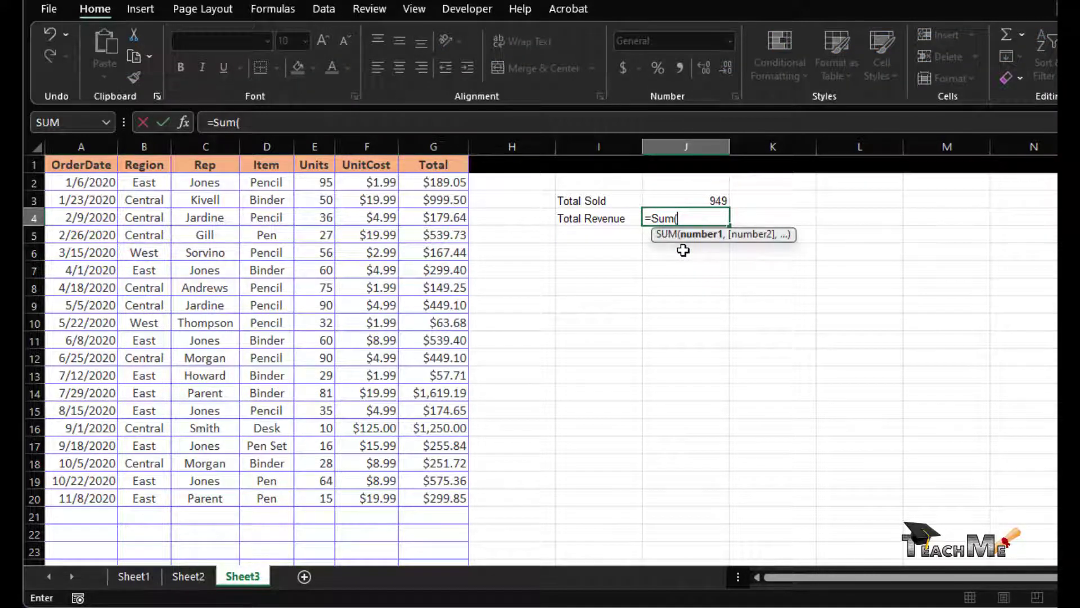
left_click(431, 147)
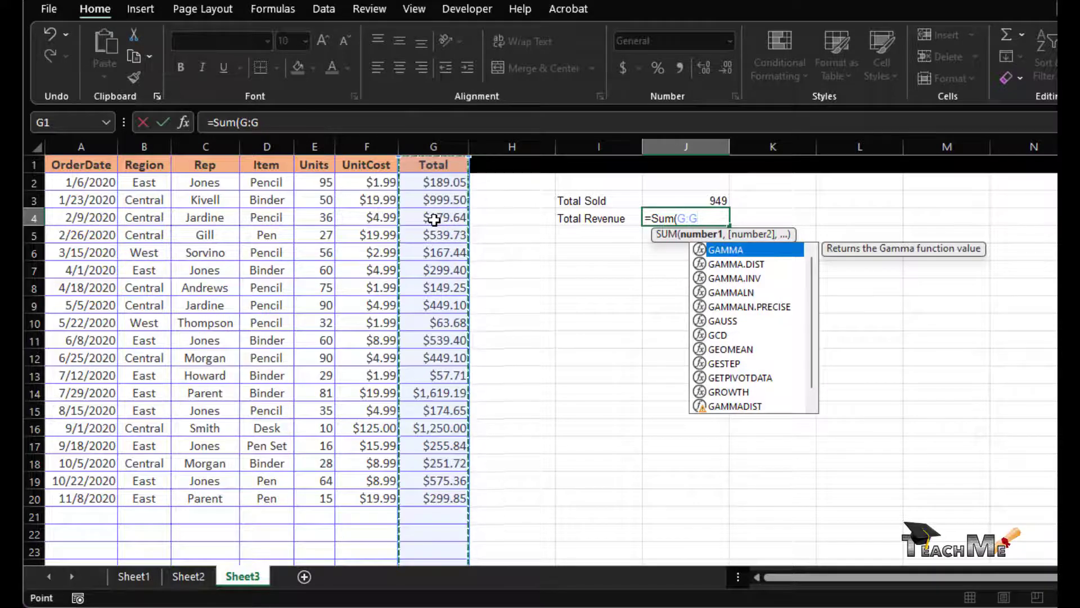
key("F4")
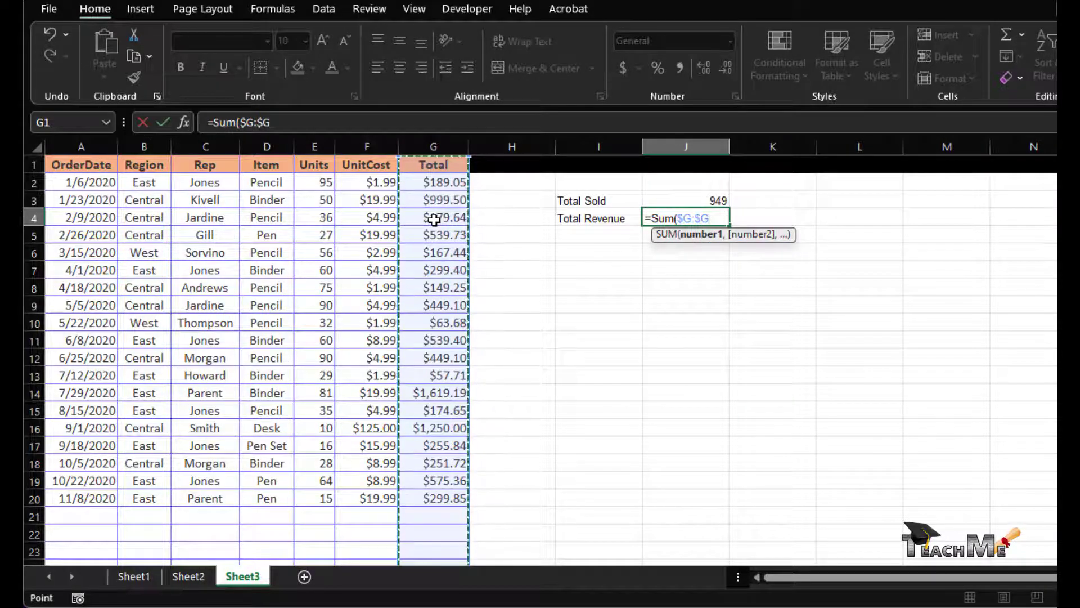
type(")")
key("Return")
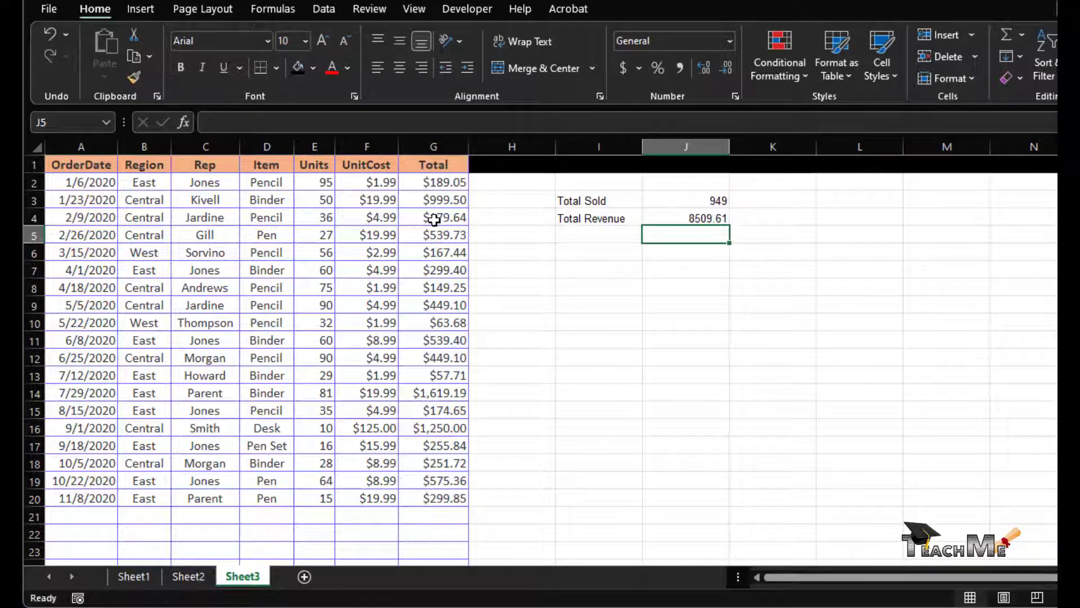
left_click_drag(691, 204, 700, 212)
left_click(699, 217)
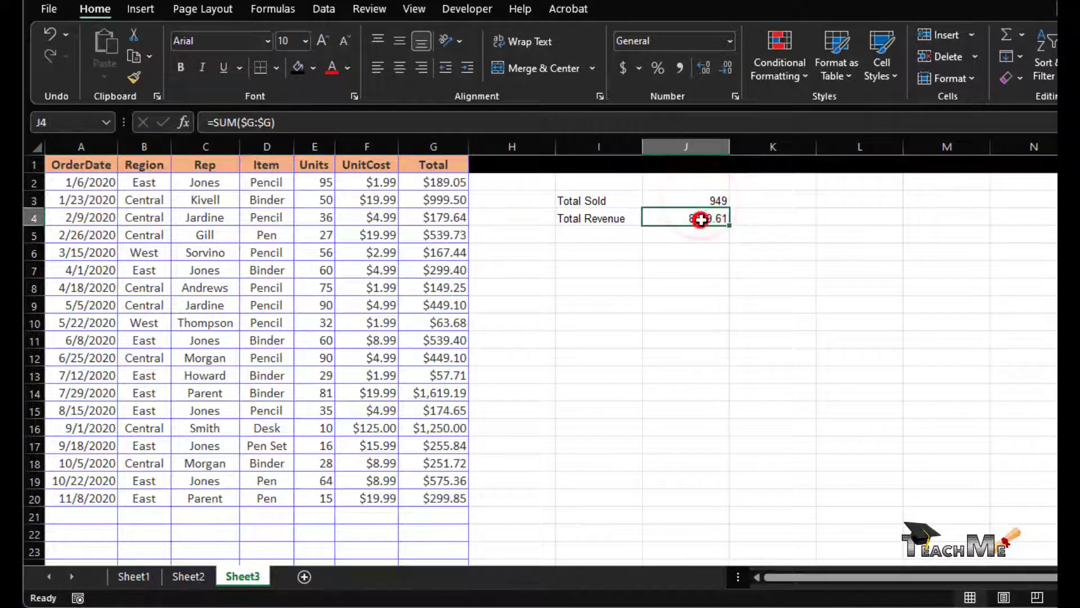
left_click(620, 68)
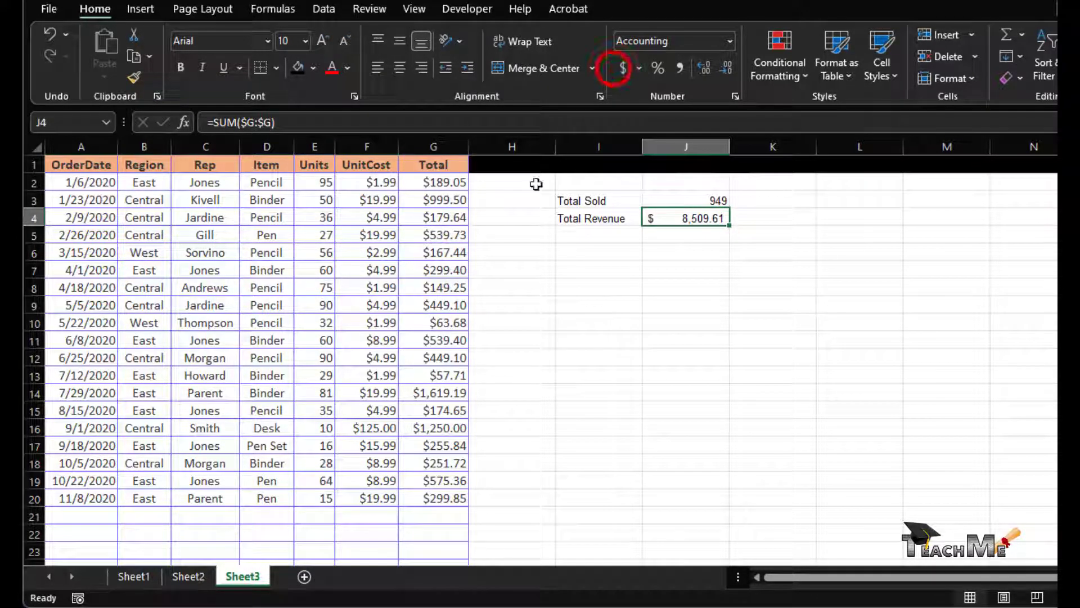
left_click(647, 325)
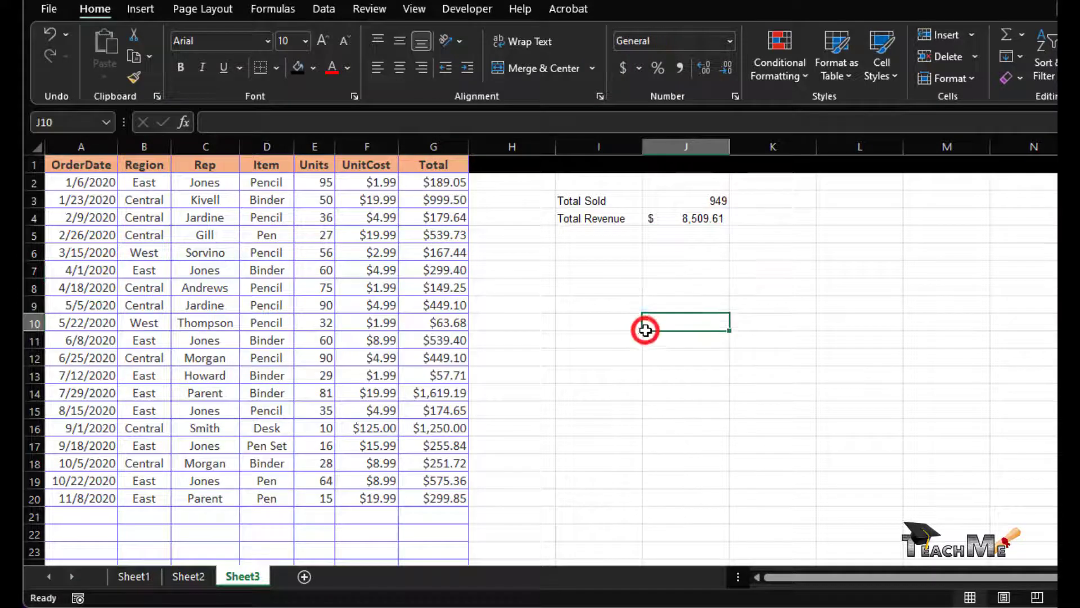
left_click(706, 218)
left_click(704, 198)
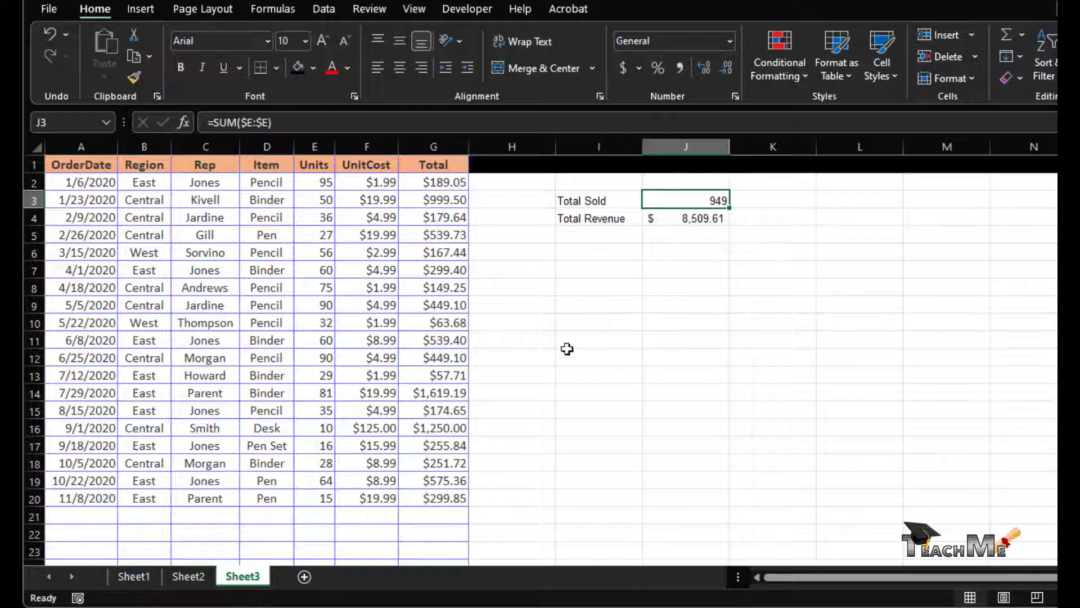
left_click(710, 219)
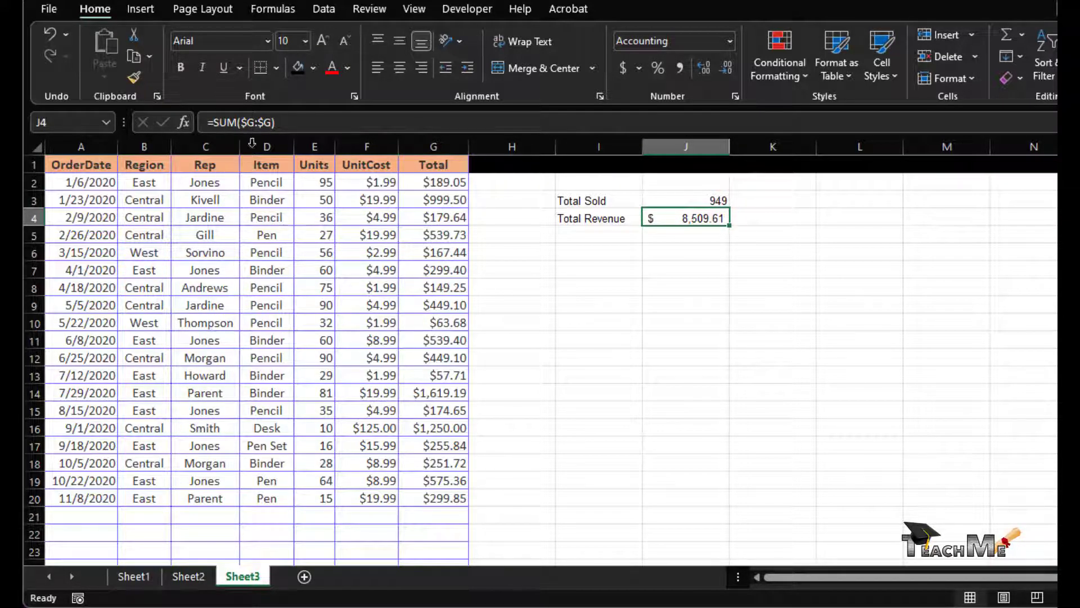
left_click(284, 121)
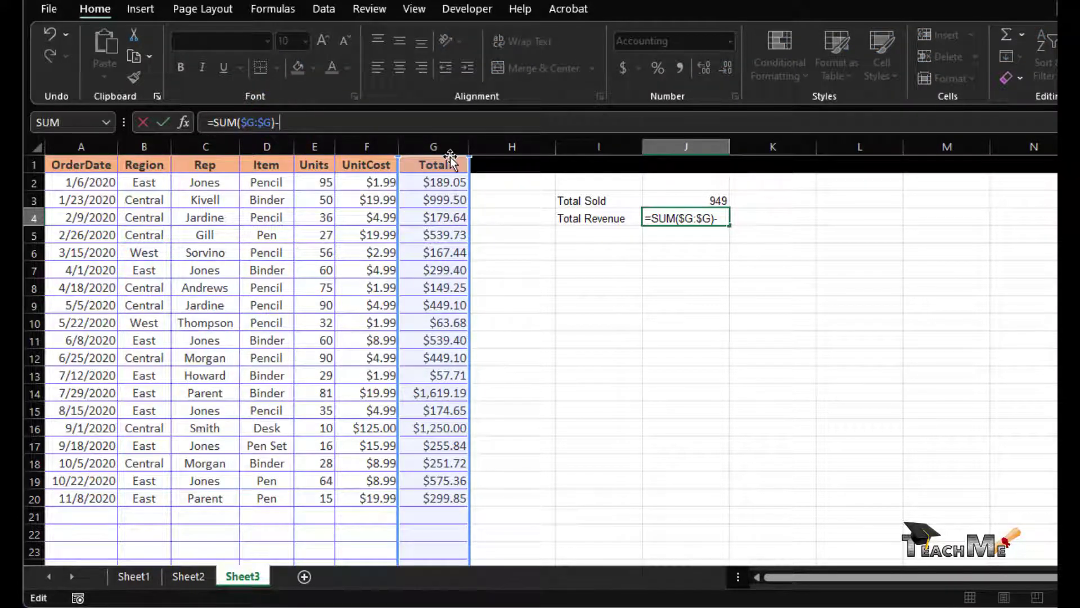
type("-500")
key("Return")
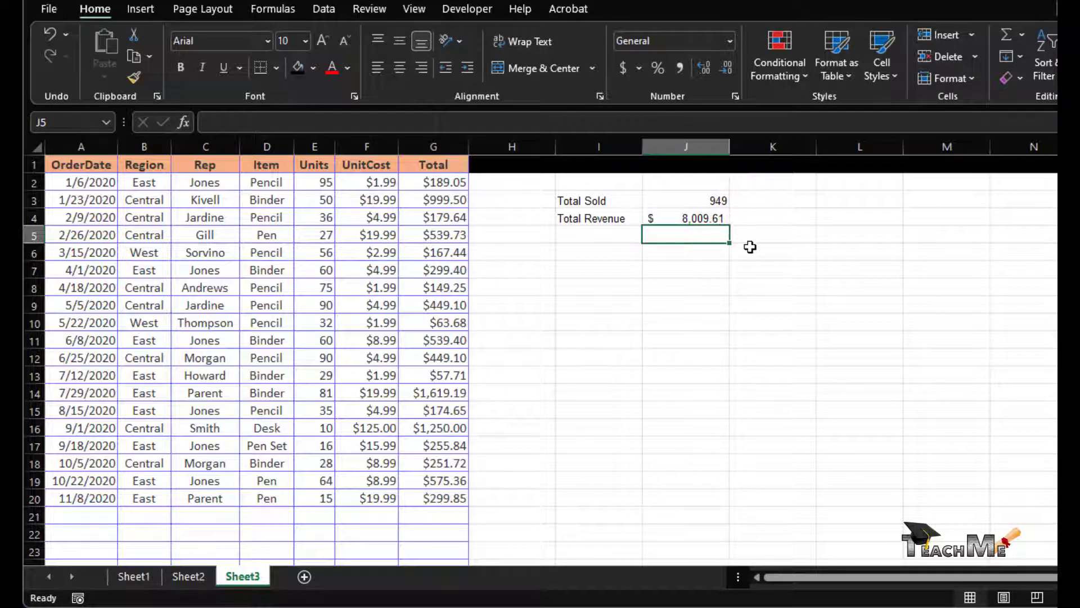
key("ctrl+z")
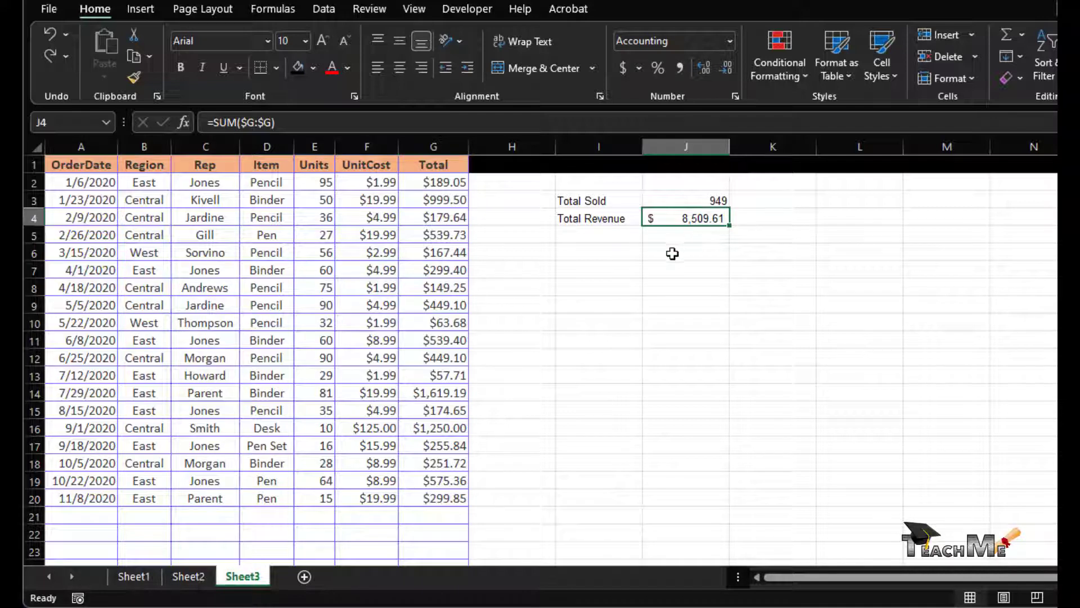
left_click(661, 267)
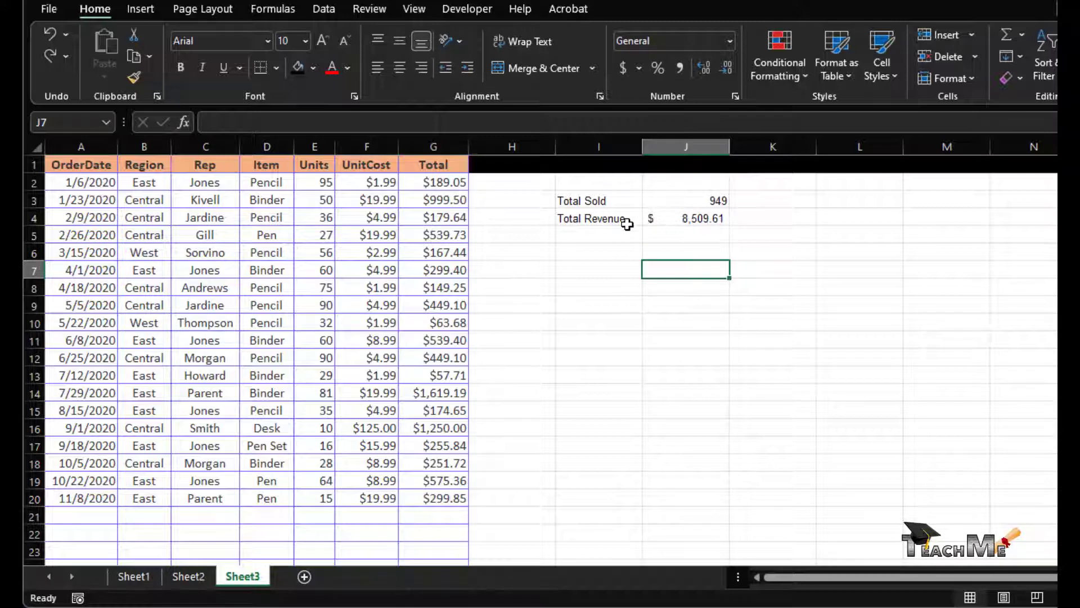
left_click(351, 235)
left_click(319, 237)
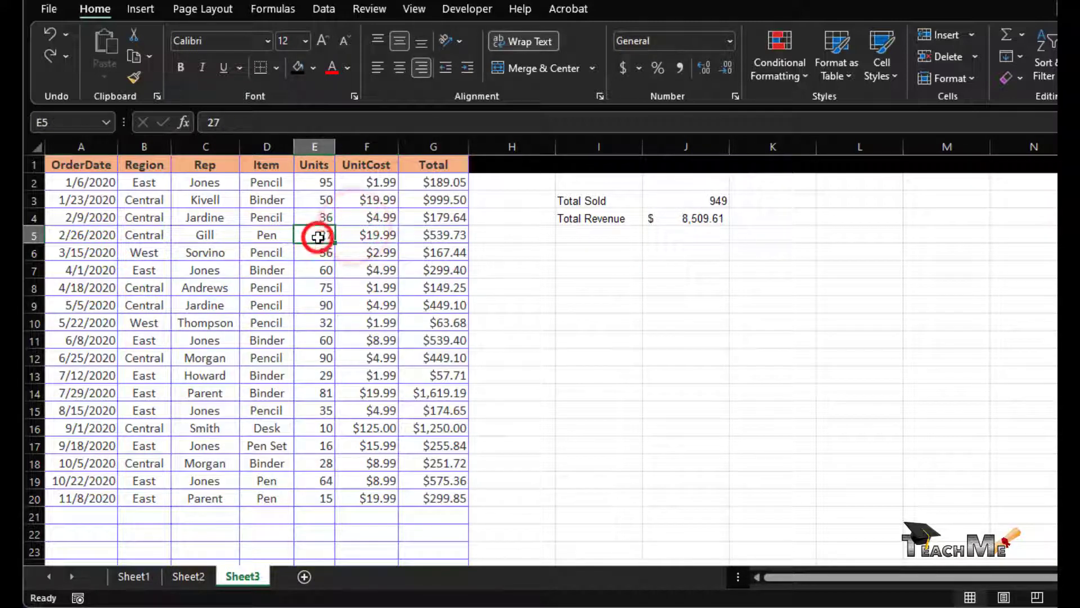
left_click_drag(90, 234, 342, 266)
left_click(404, 227)
left_click(375, 234)
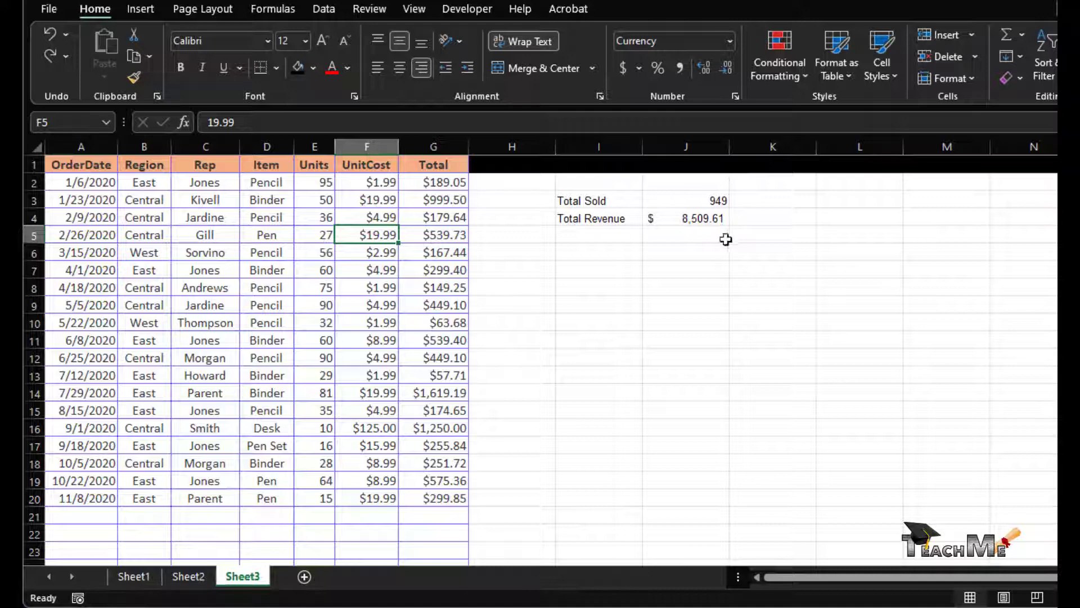
left_click(701, 203)
left_click(703, 214)
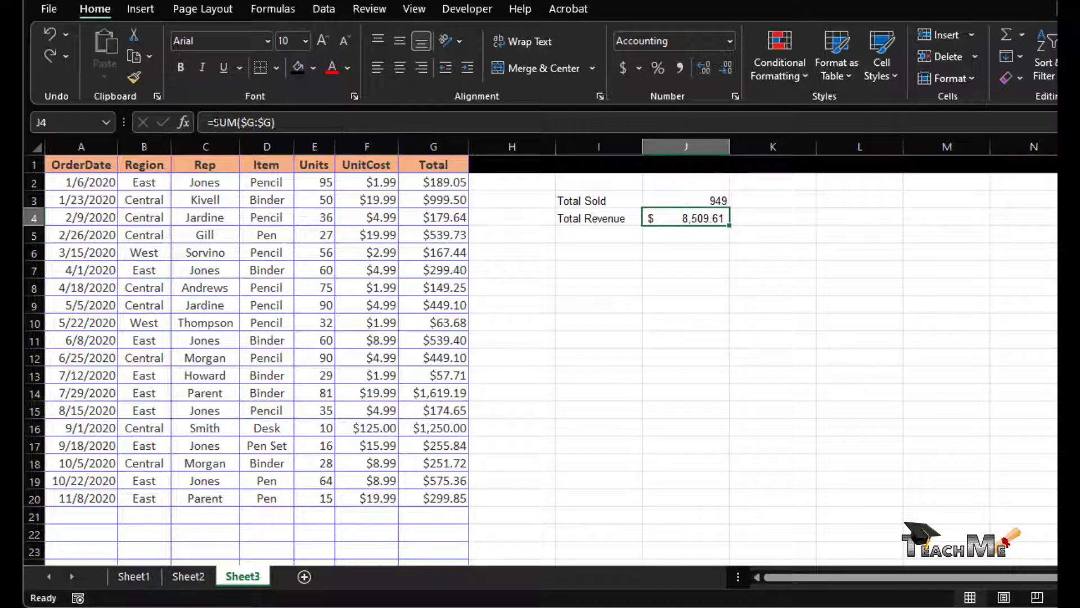
left_click(215, 122)
left_click(653, 303)
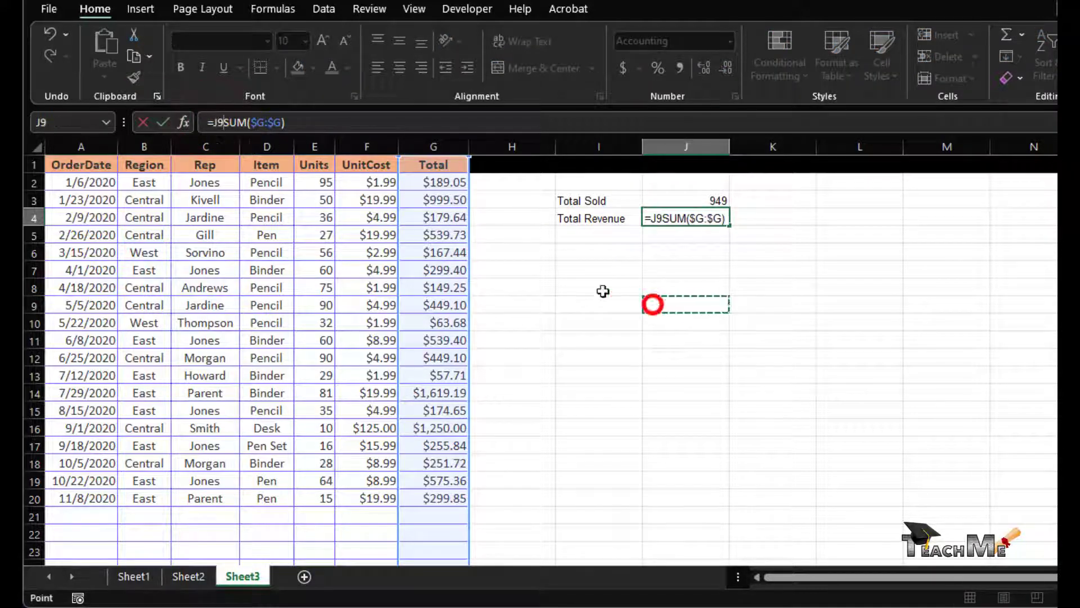
key("Escape")
left_click(460, 283)
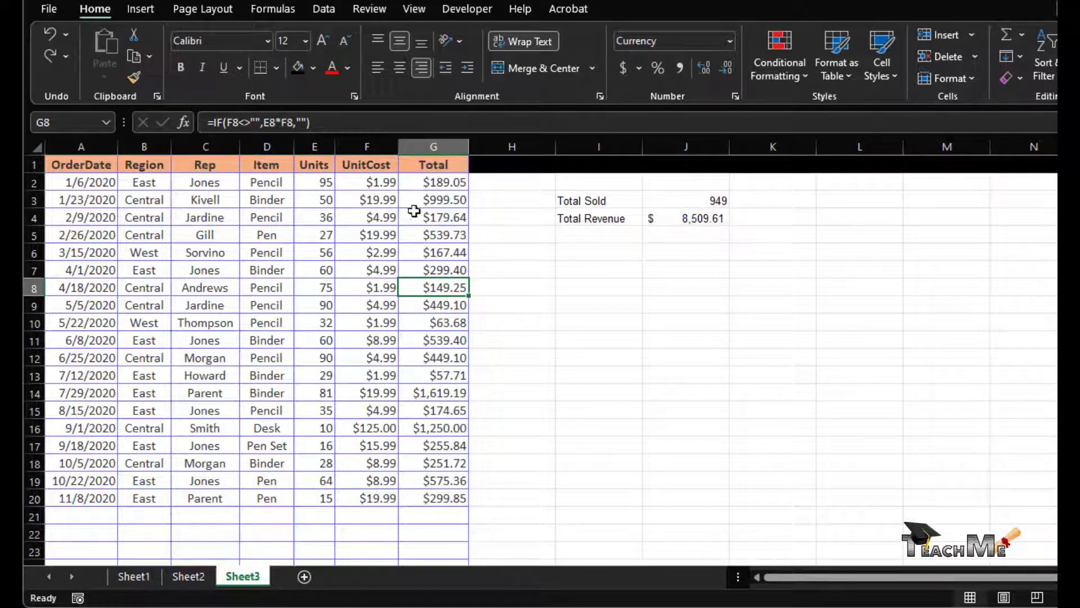
left_click(465, 513)
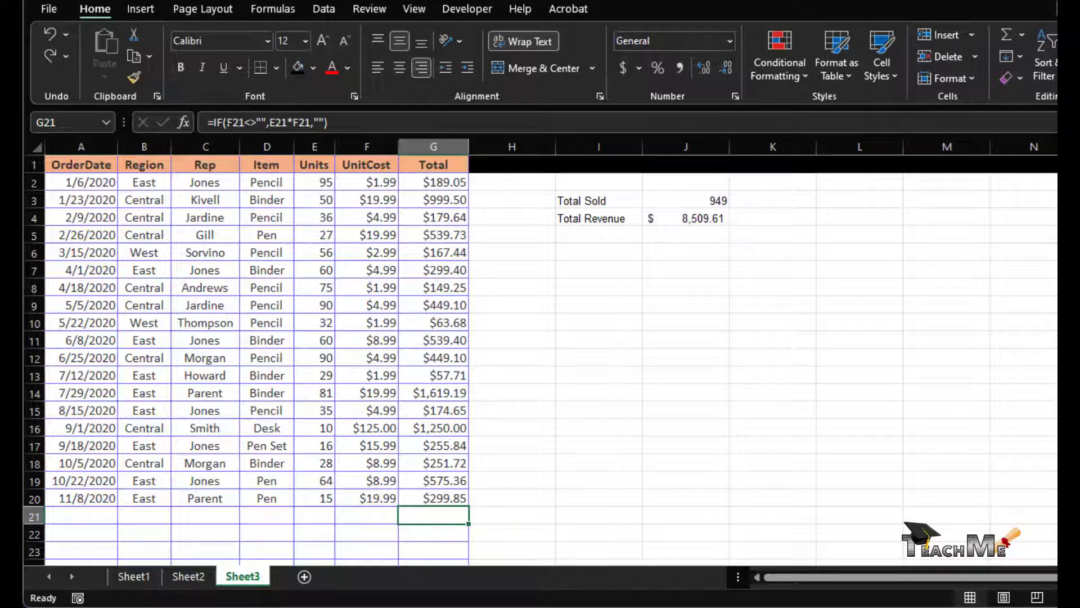
left_click(388, 509)
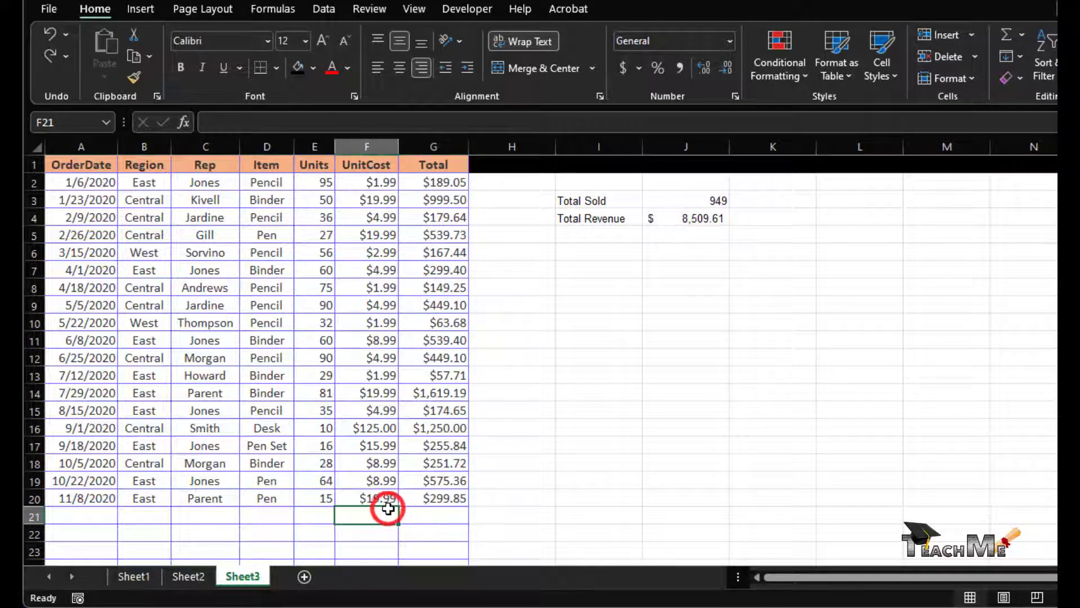
left_click(429, 522)
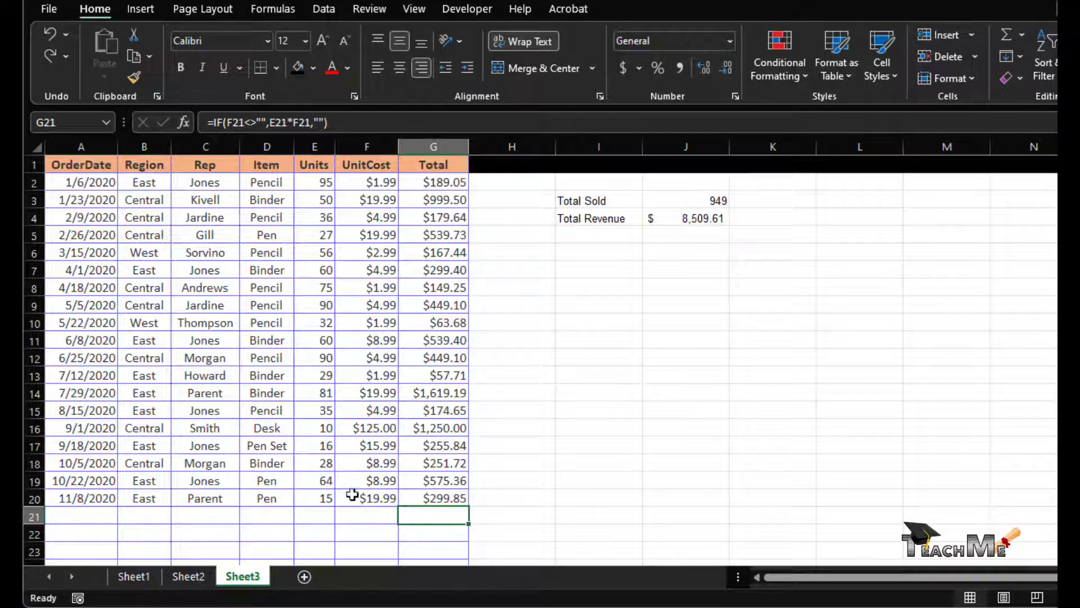
left_click(313, 500)
left_click(364, 499)
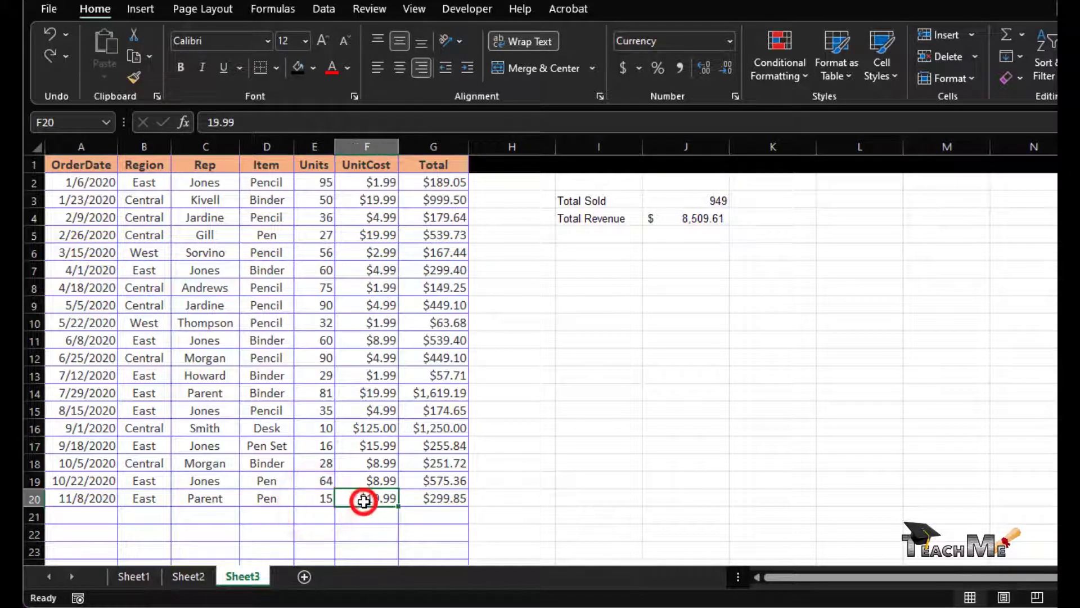
left_click(419, 501)
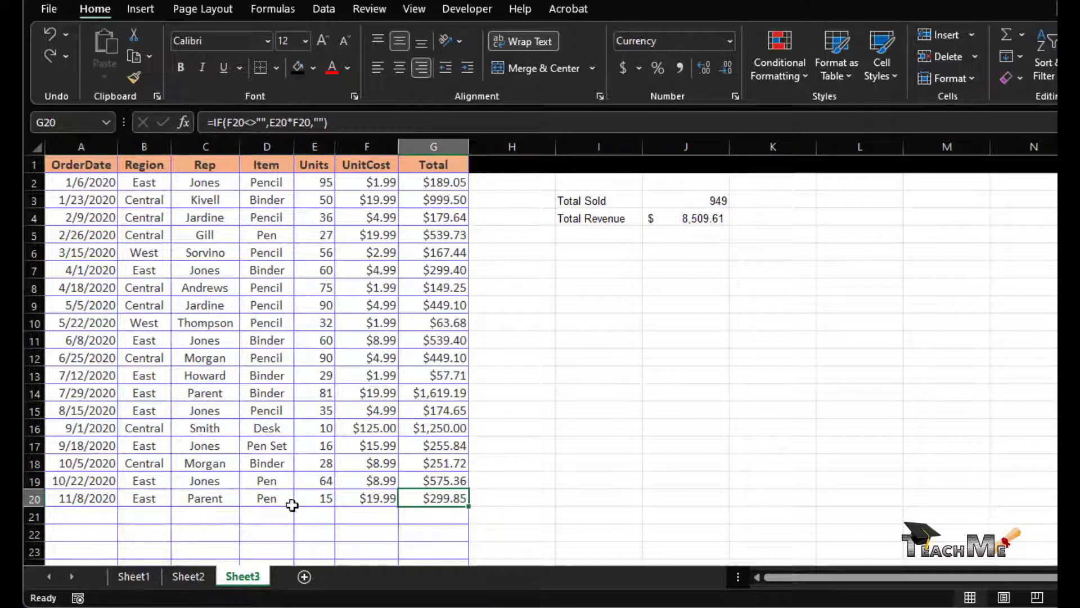
left_click(441, 515)
left_click_drag(441, 517, 439, 552)
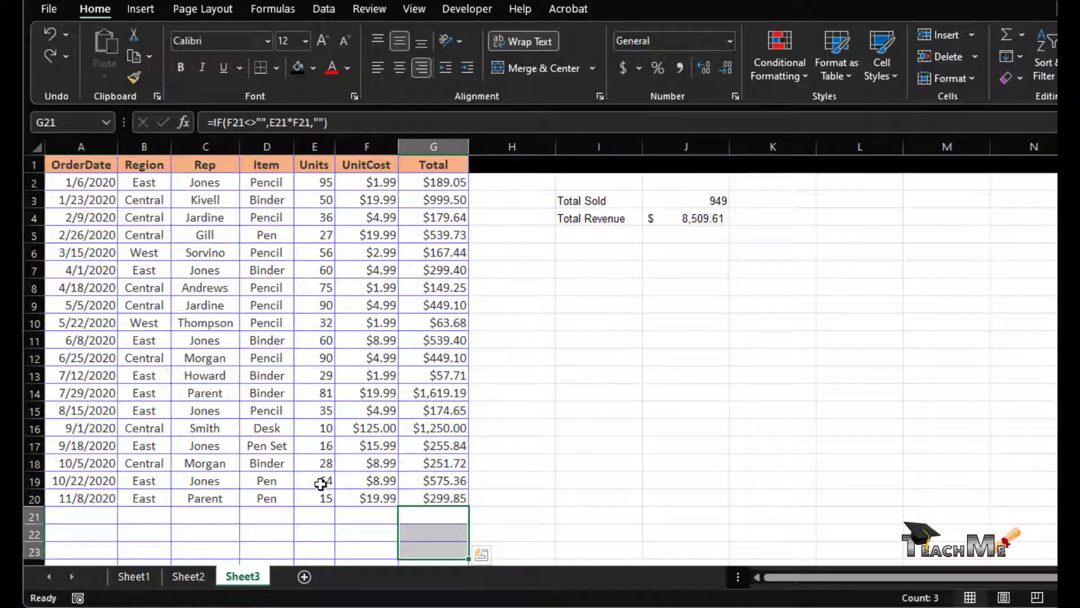
left_click(442, 518)
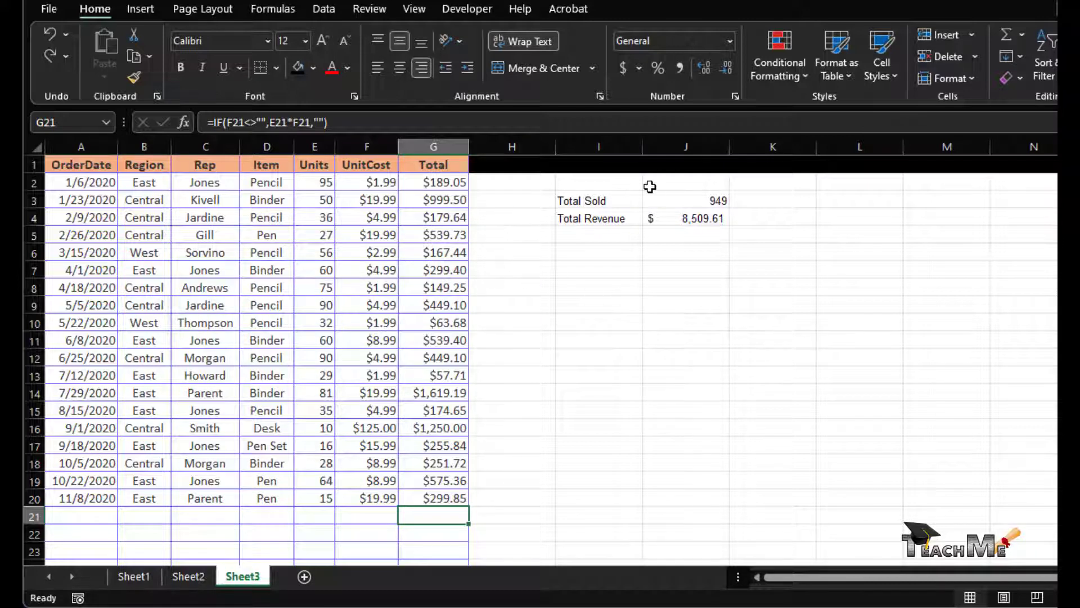
- Check Hidden in the Format Cells protection settings for Total Revenue cell J4
right_click(663, 212)
right_click(512, 216)
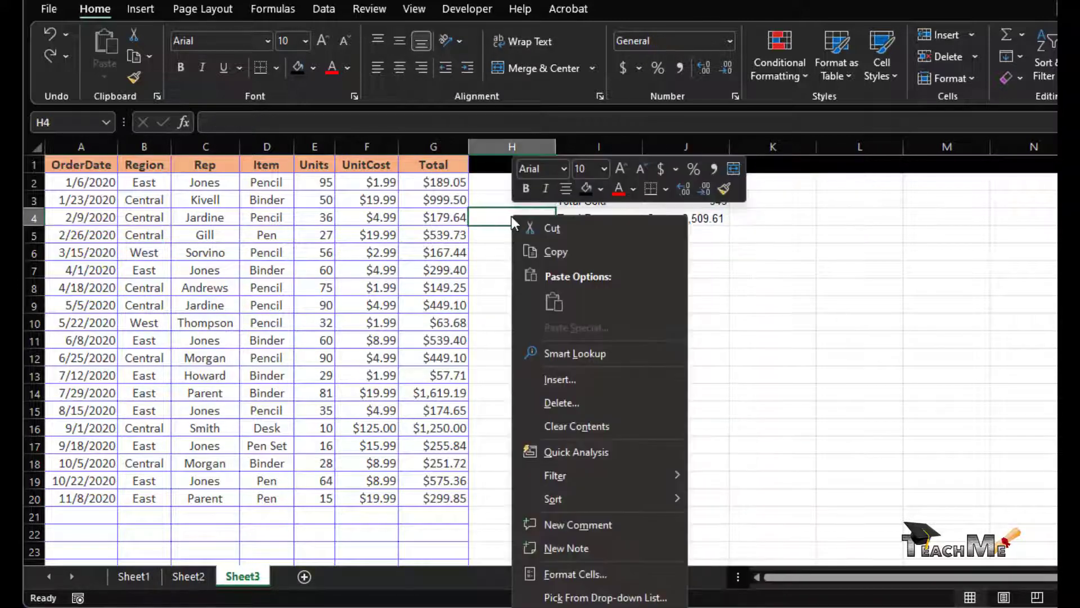
right_click(689, 220)
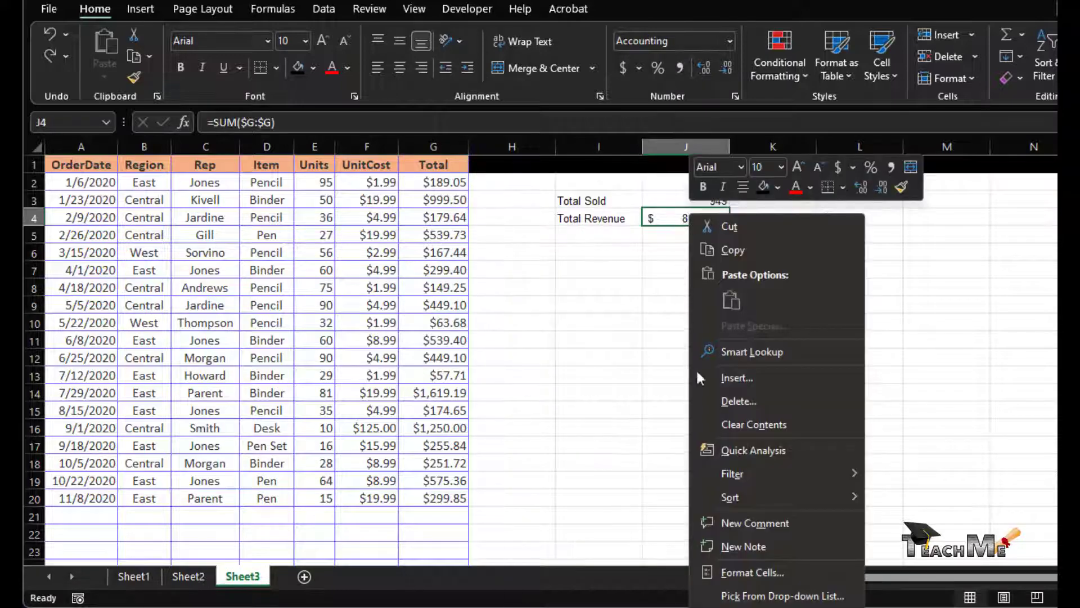
left_click(752, 571)
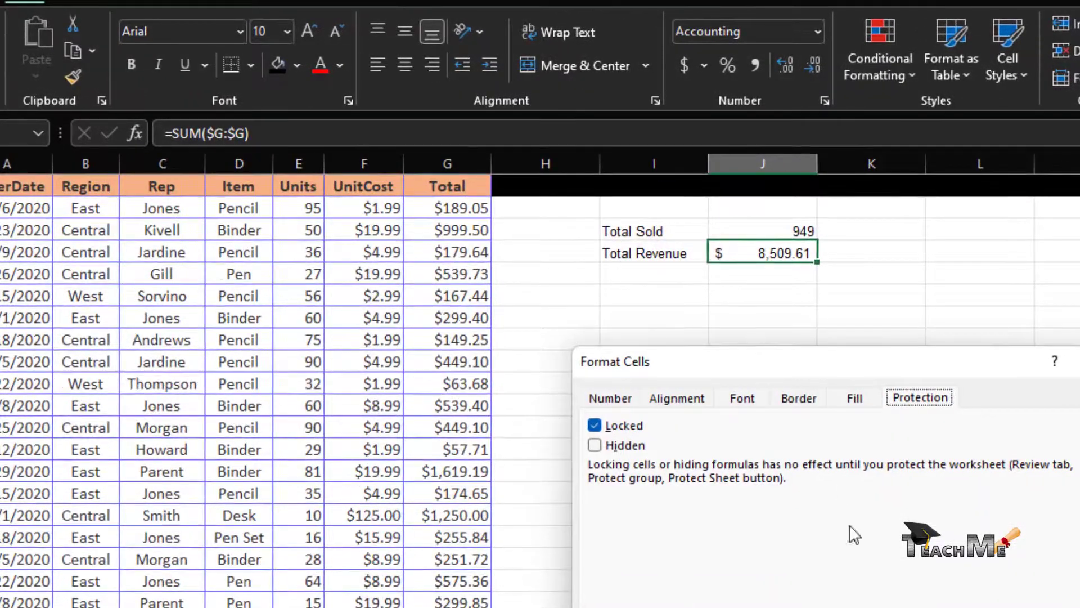
left_click(744, 399)
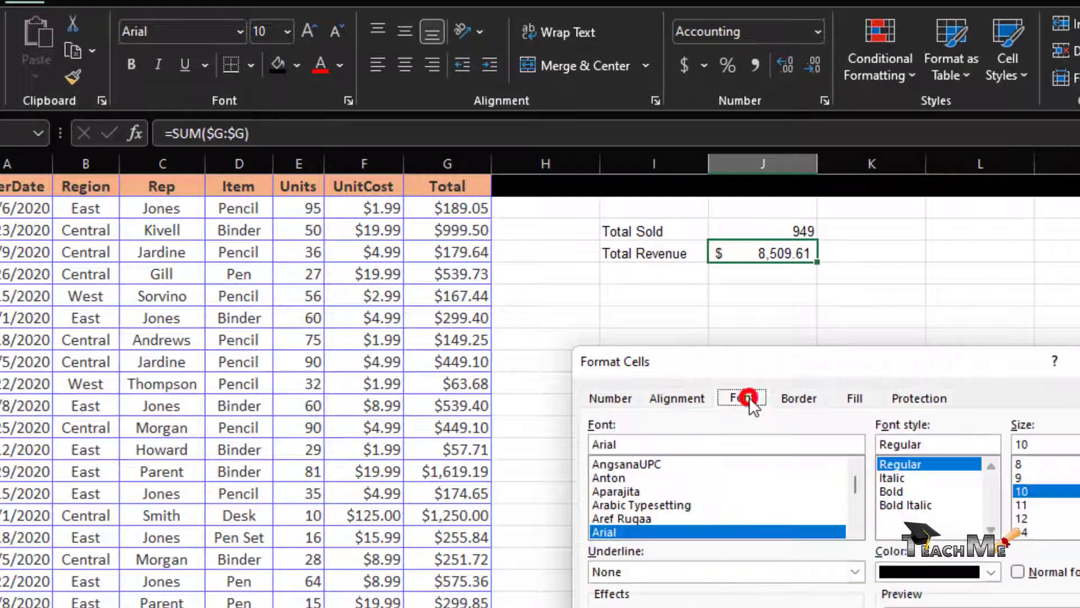
left_click(933, 397)
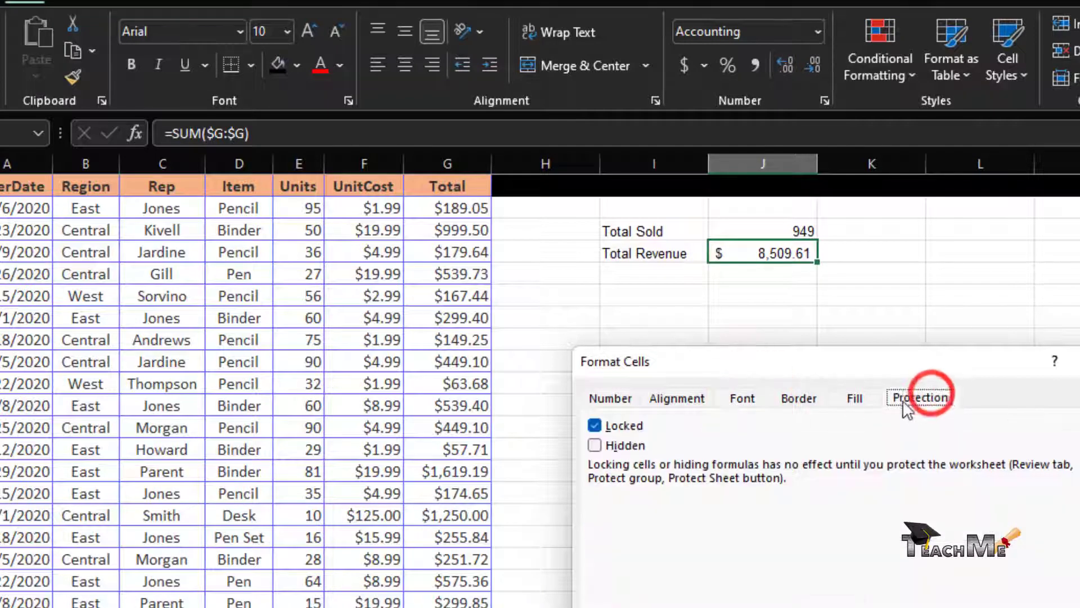
left_click(595, 445)
key("Return")
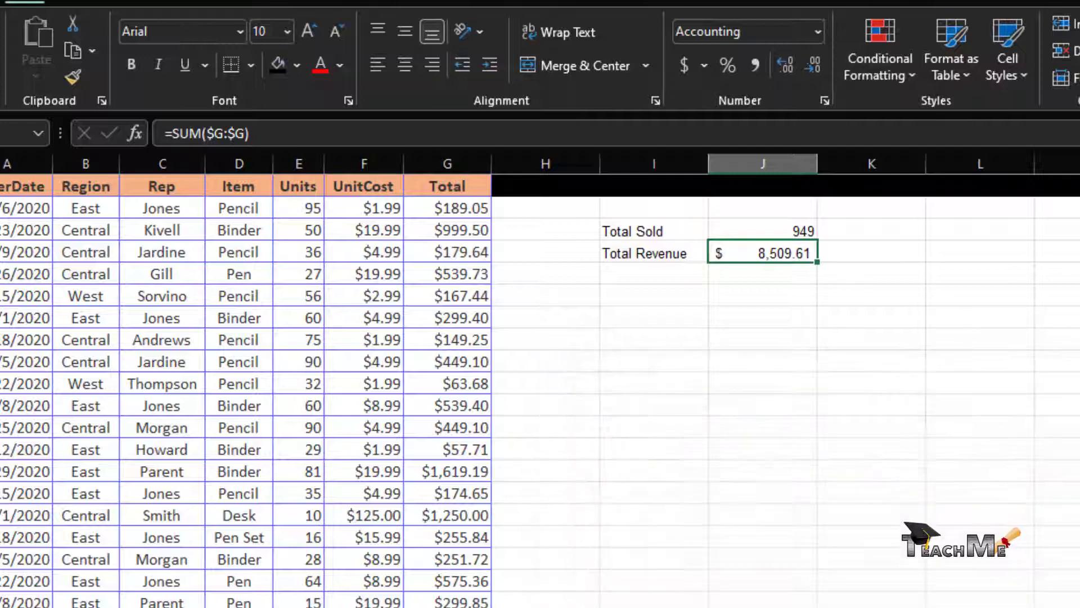
left_click(745, 387)
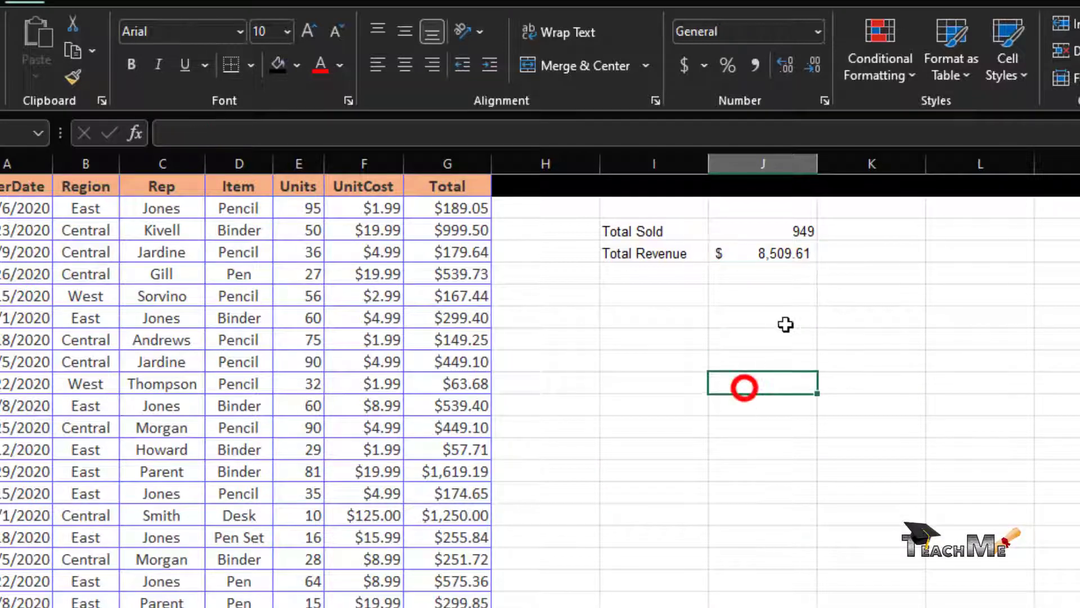
left_click(782, 254)
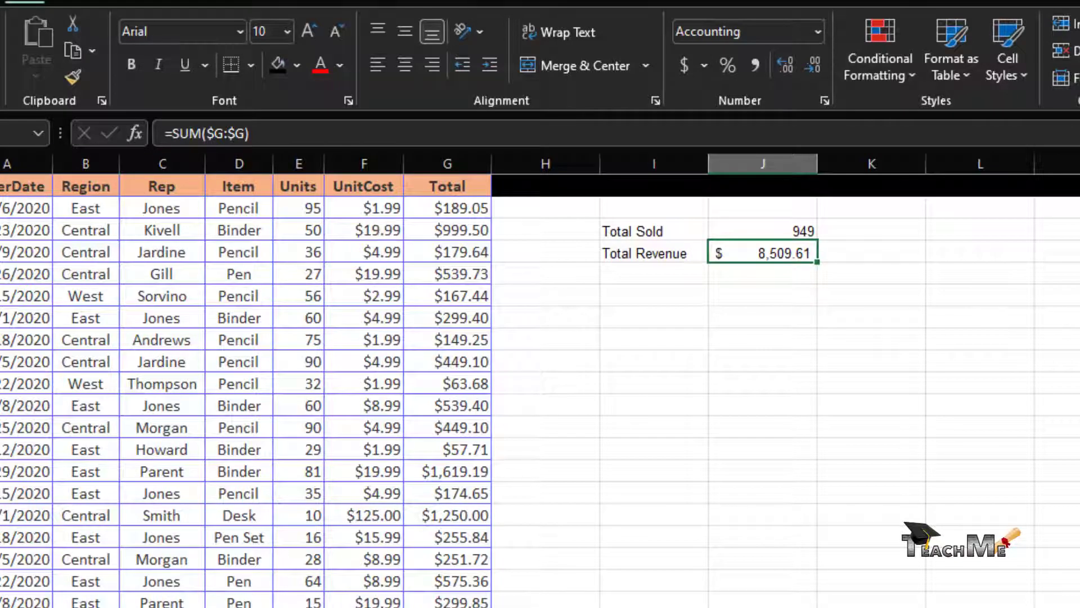
left_click(1074, 338)
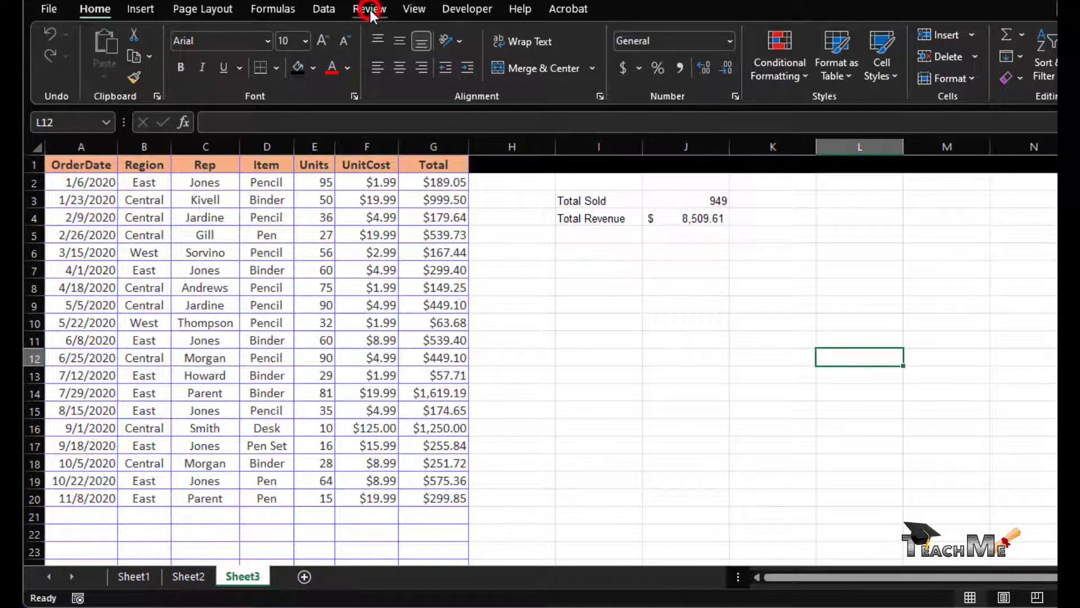
- Start a new entry in Allow Users to Edit Ranges and title it AddNew
left_click(369, 9)
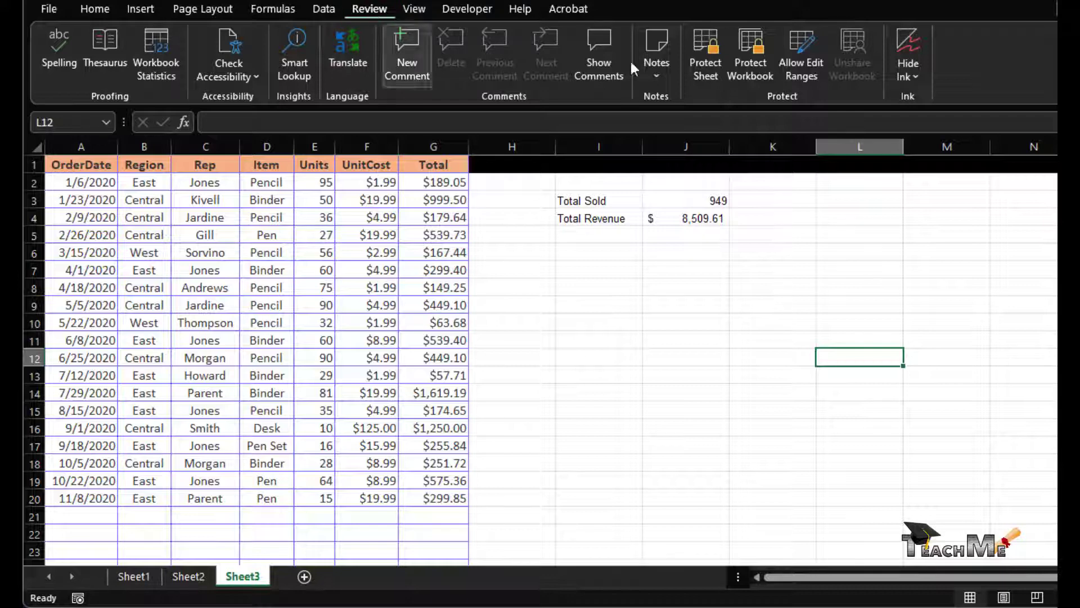
left_click(820, 65)
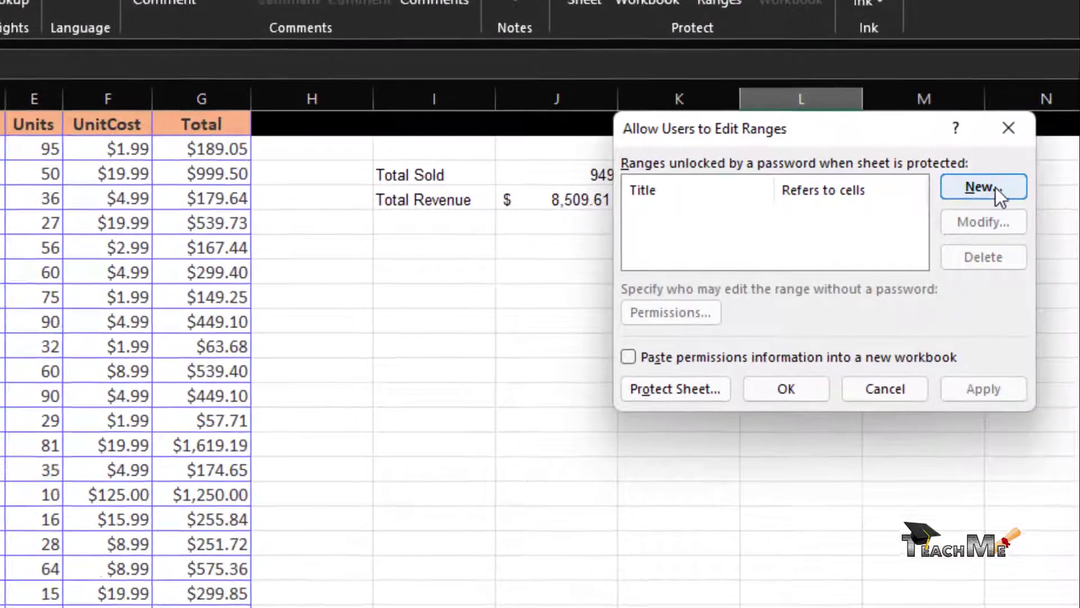
left_click(995, 187)
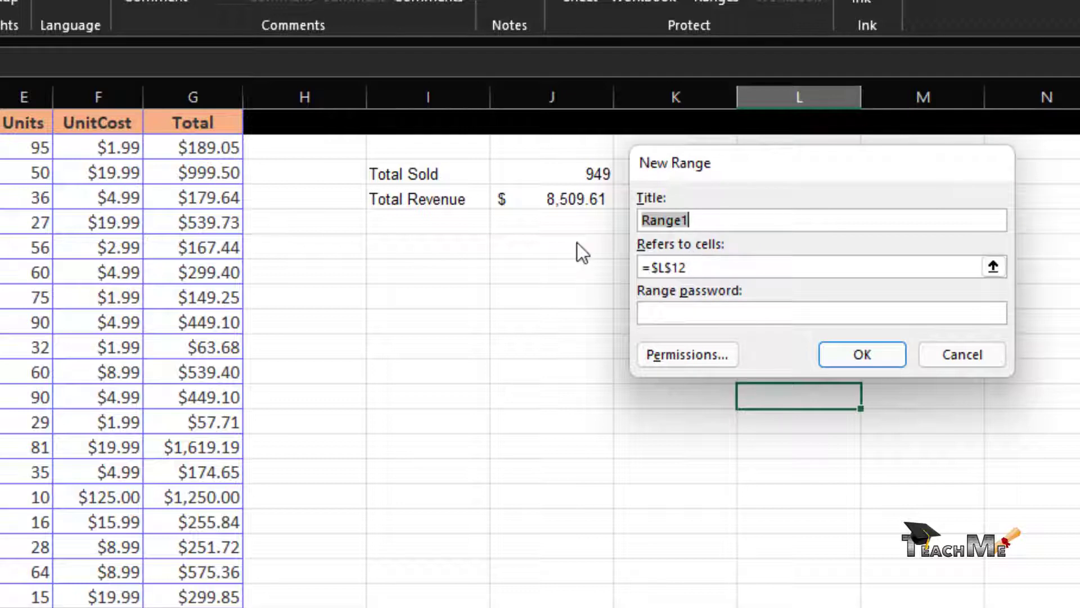
type("Ed")
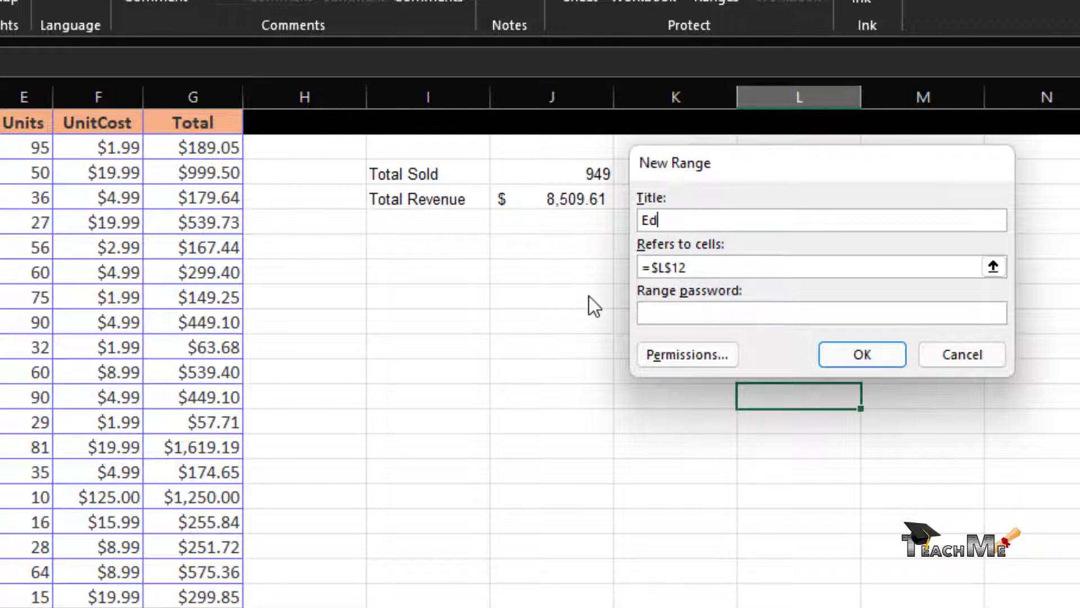
key("BackSpace")
key("BackSpace")
type("AddNew")
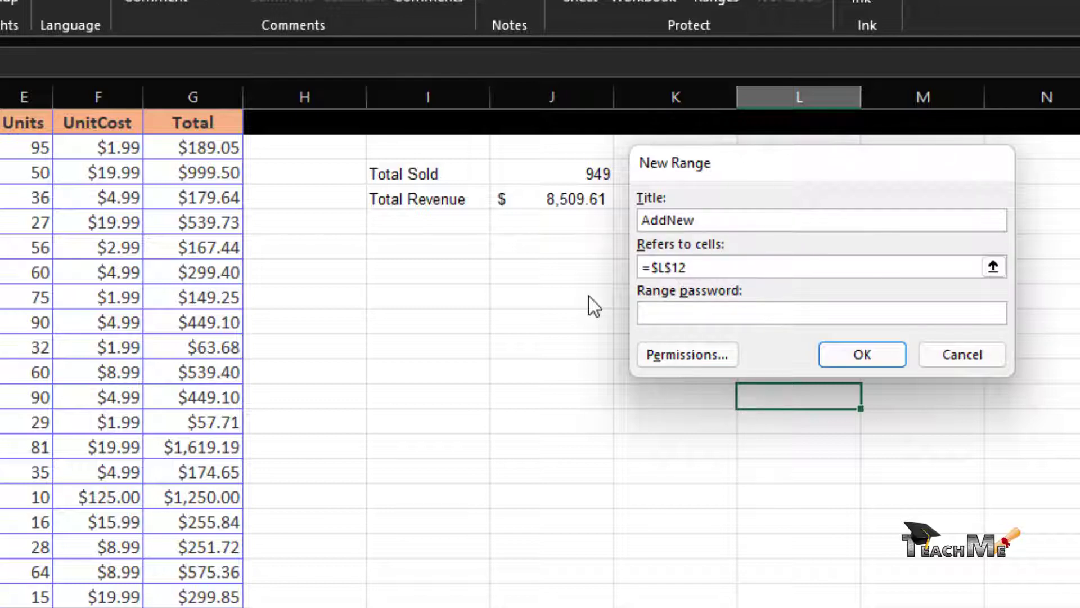
- Try picking the data rows as the range reference, then undo the garbled edit
left_click(992, 268)
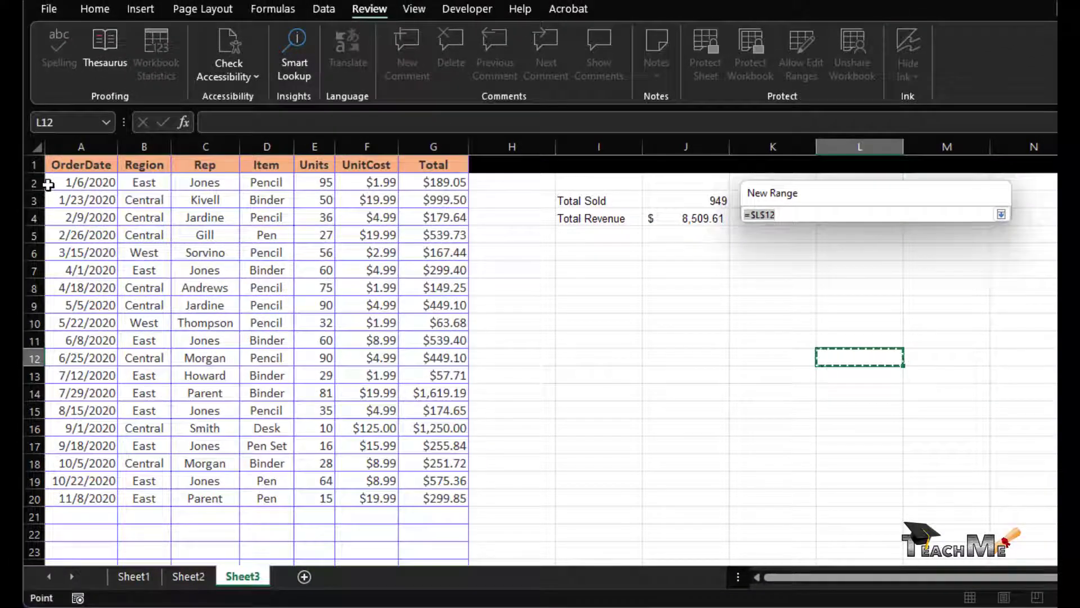
left_click_drag(48, 184, 360, 511)
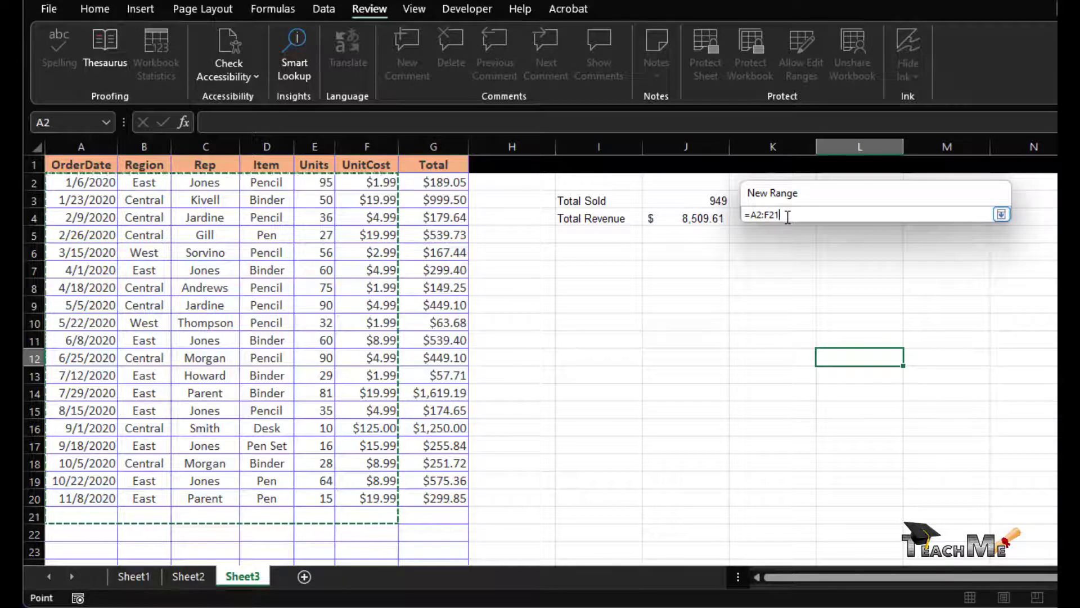
key("BackSpace")
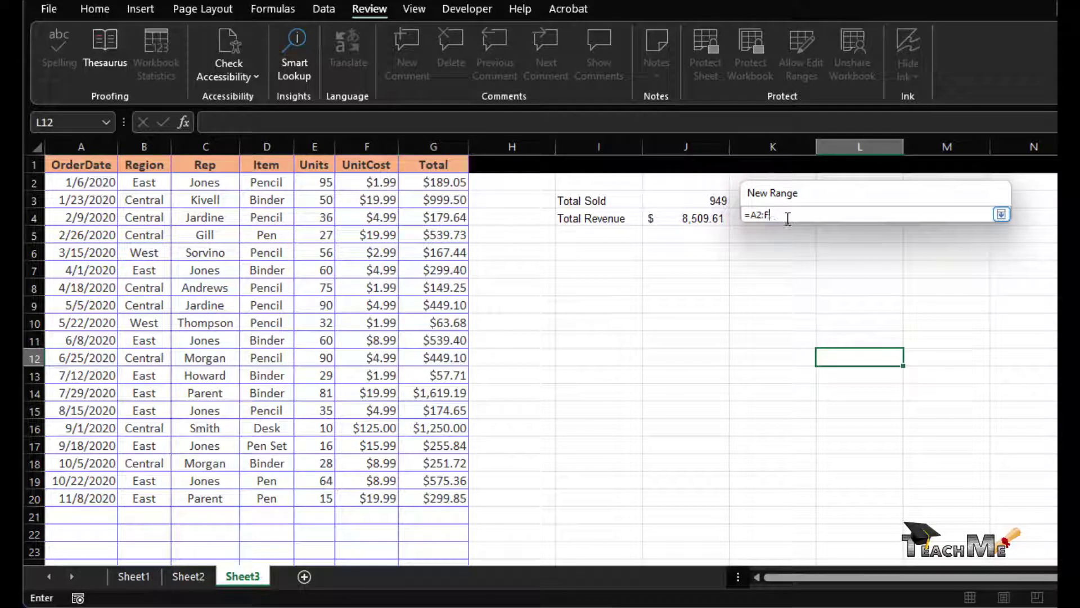
left_click(763, 214)
key("BackSpace")
type("+")
key("Right")
key("Right")
key("Right")
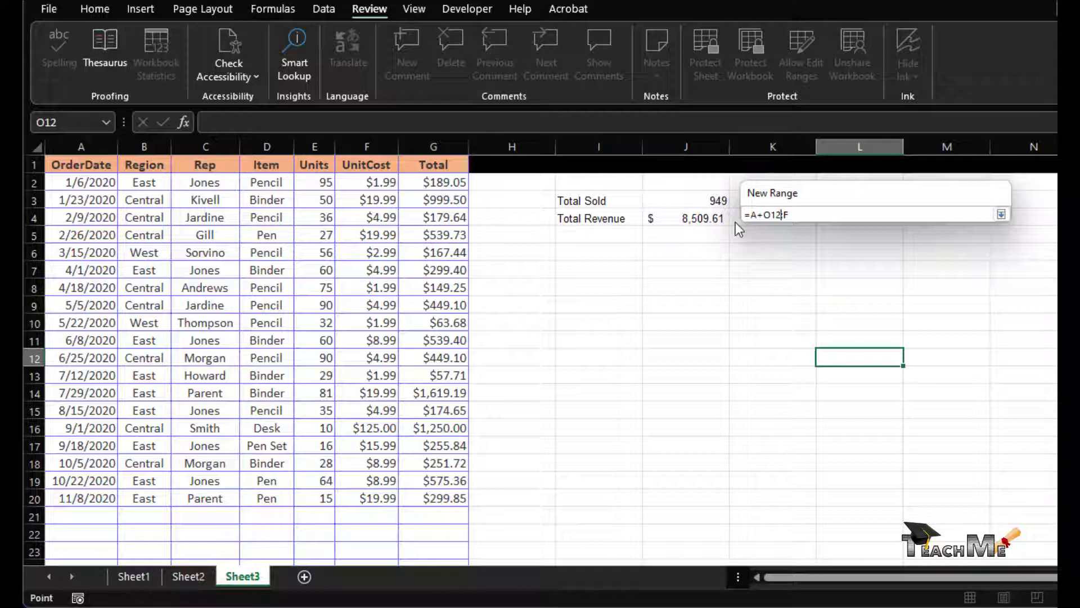
key("ctrl+z")
key("ctrl+z")
left_click(1002, 215)
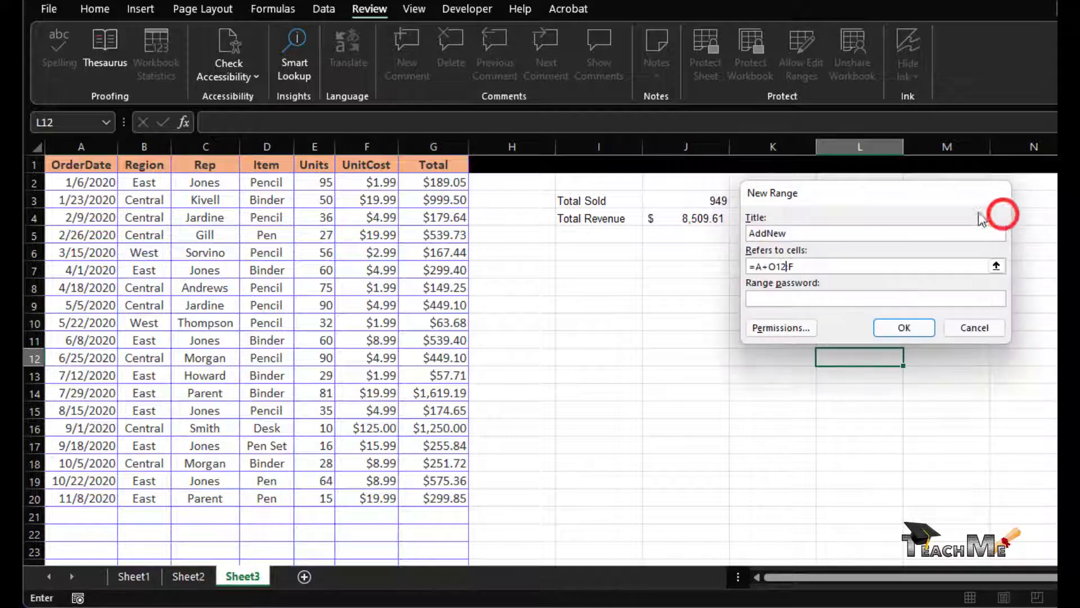
- Set Refers to cells to =$A:$F (columns A–F) and create the AddNew range
left_click(996, 265)
left_click(849, 217)
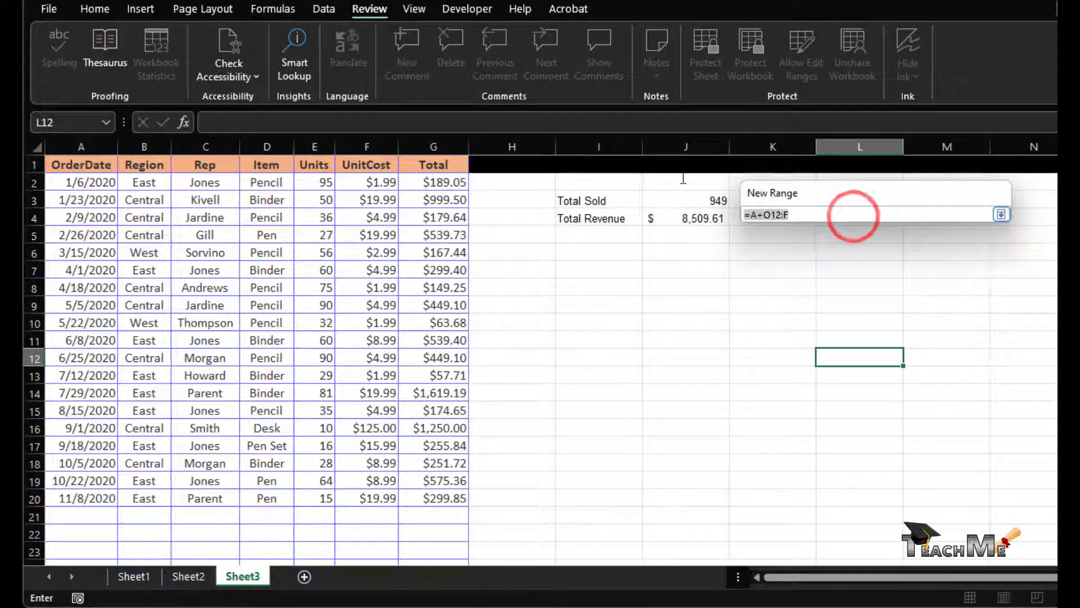
type("=")
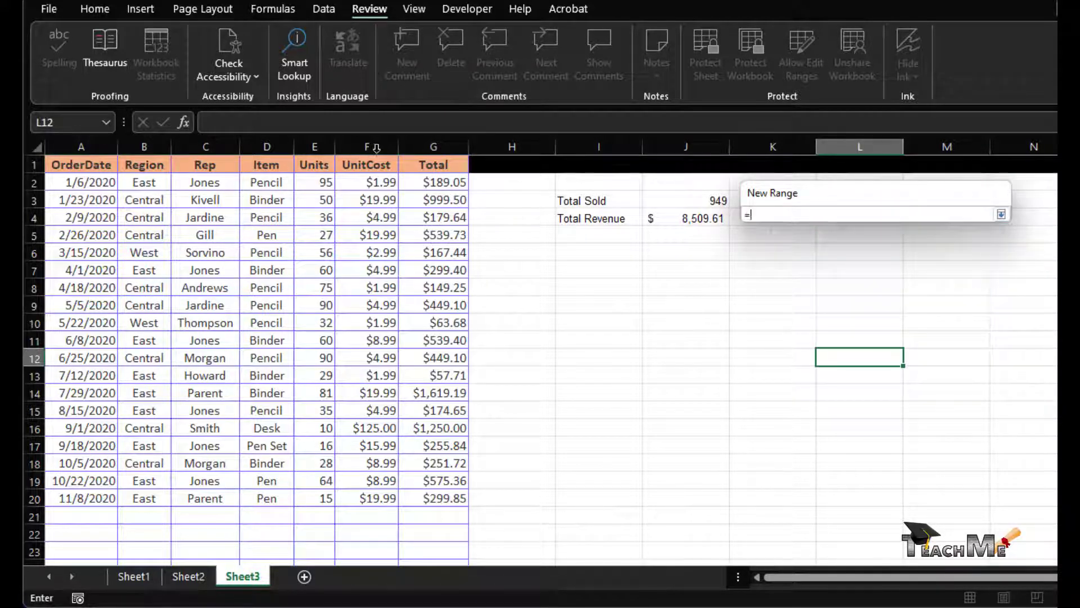
left_click(83, 148)
left_click_drag(84, 148, 365, 175)
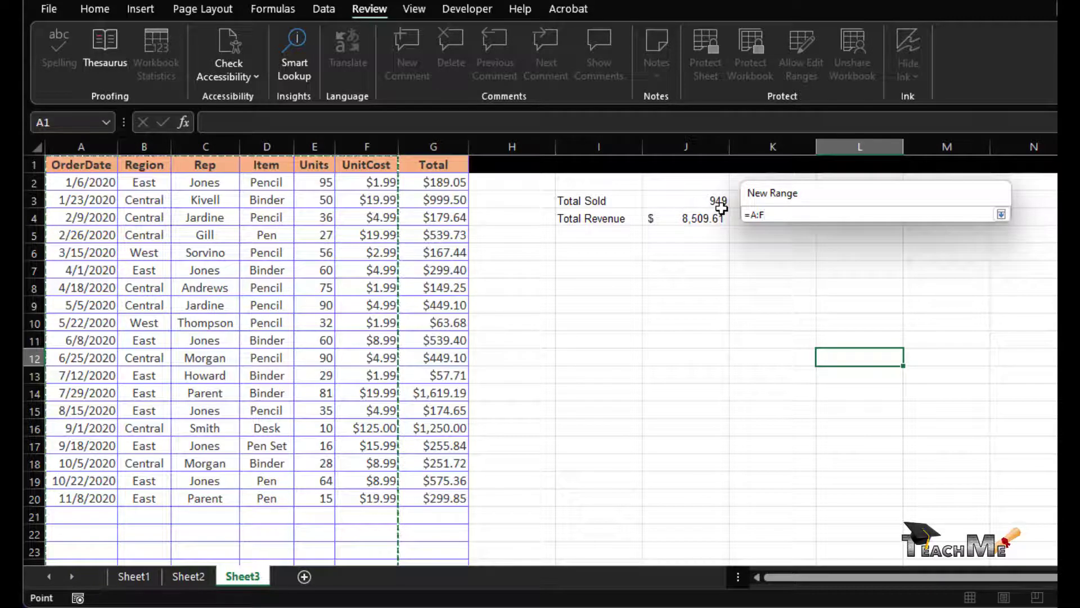
key("F4")
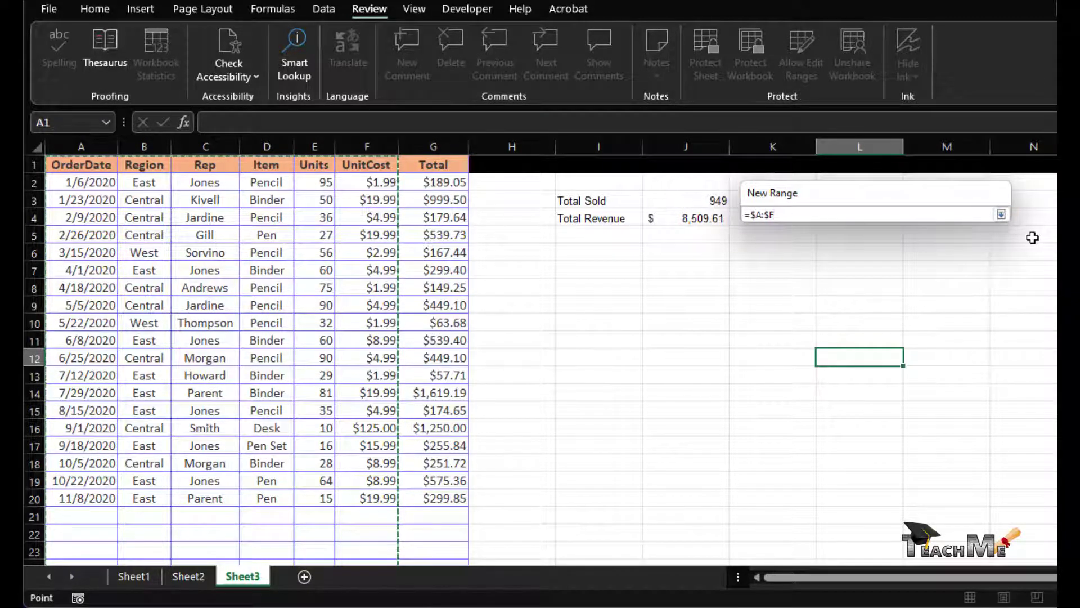
left_click(1001, 214)
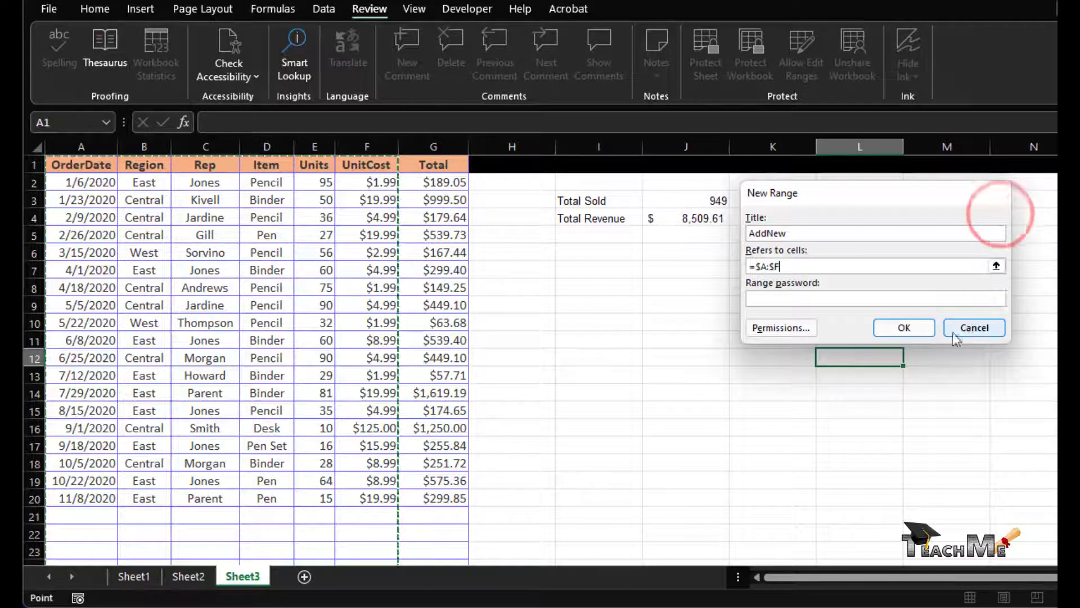
left_click(927, 330)
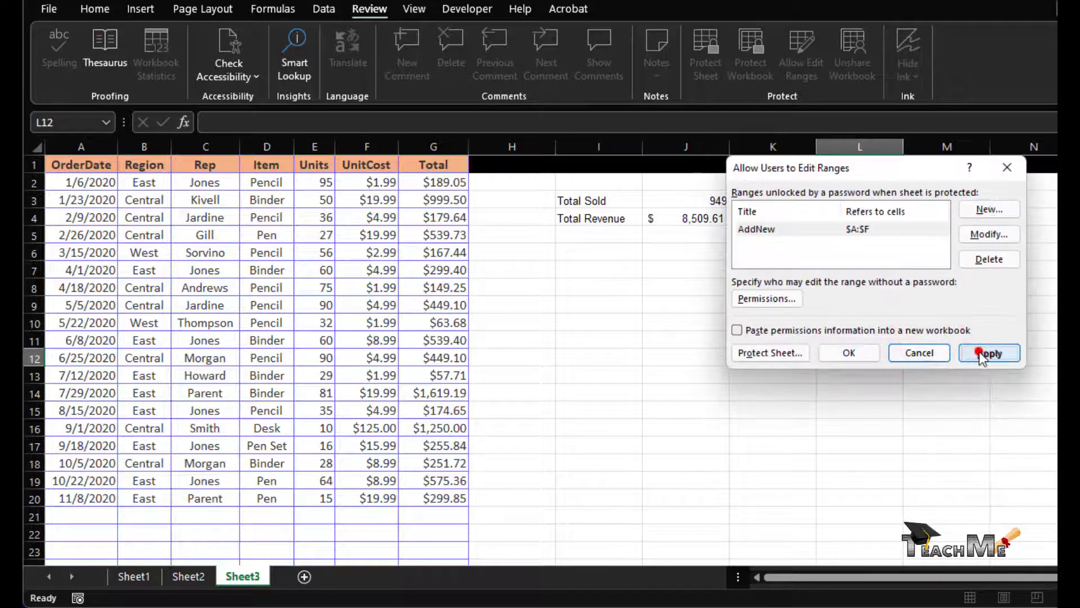
- Apply and close the editable ranges list, then bring up the Protect Sheet dialog
left_click(988, 353)
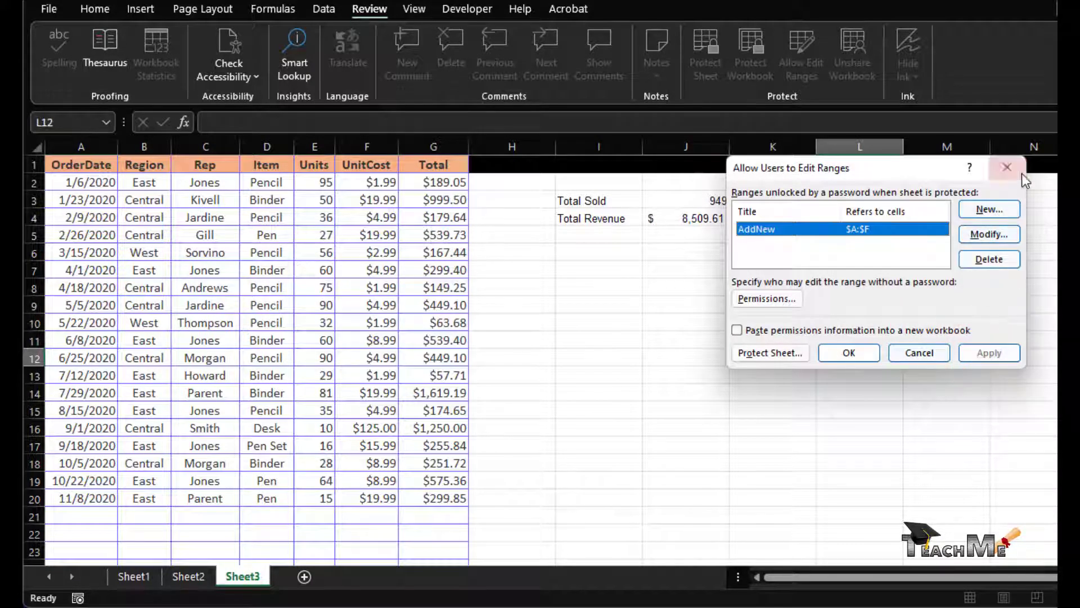
left_click(1007, 167)
left_click(708, 244)
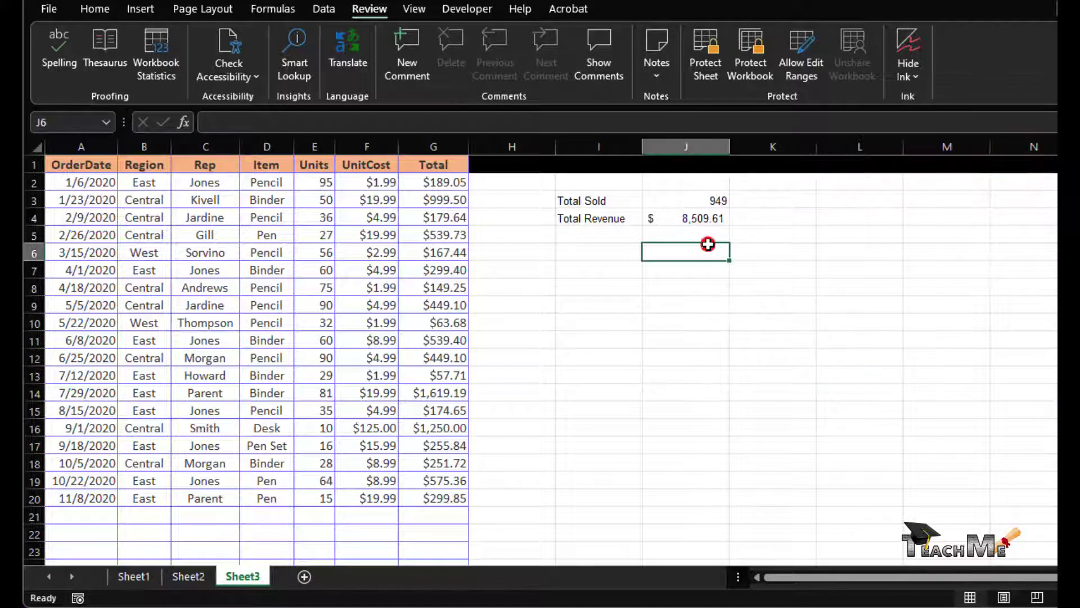
left_click(63, 149)
left_click_drag(63, 149, 373, 163)
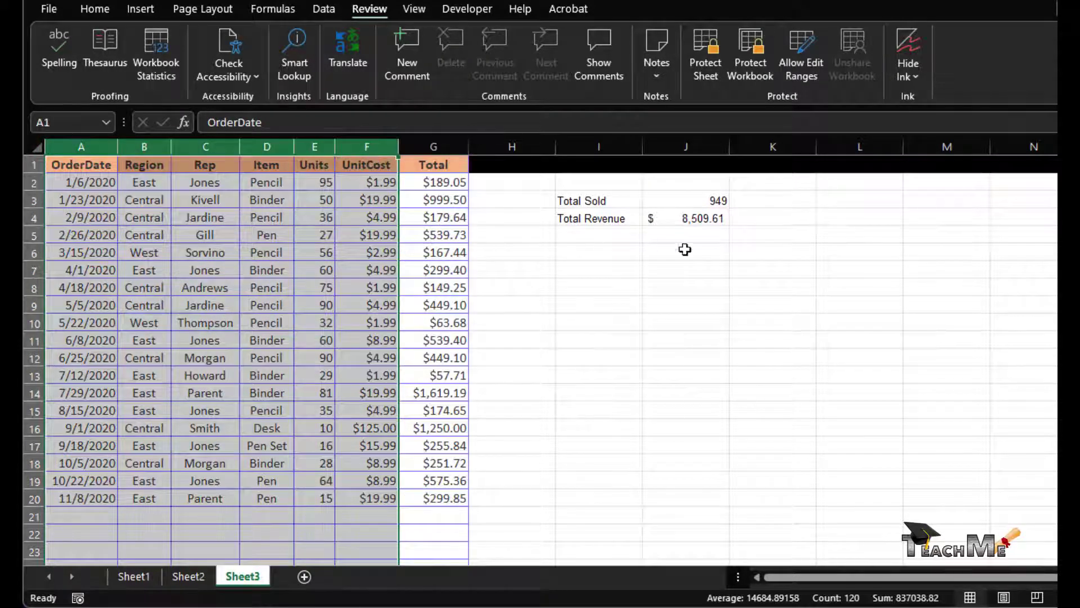
left_click(750, 306)
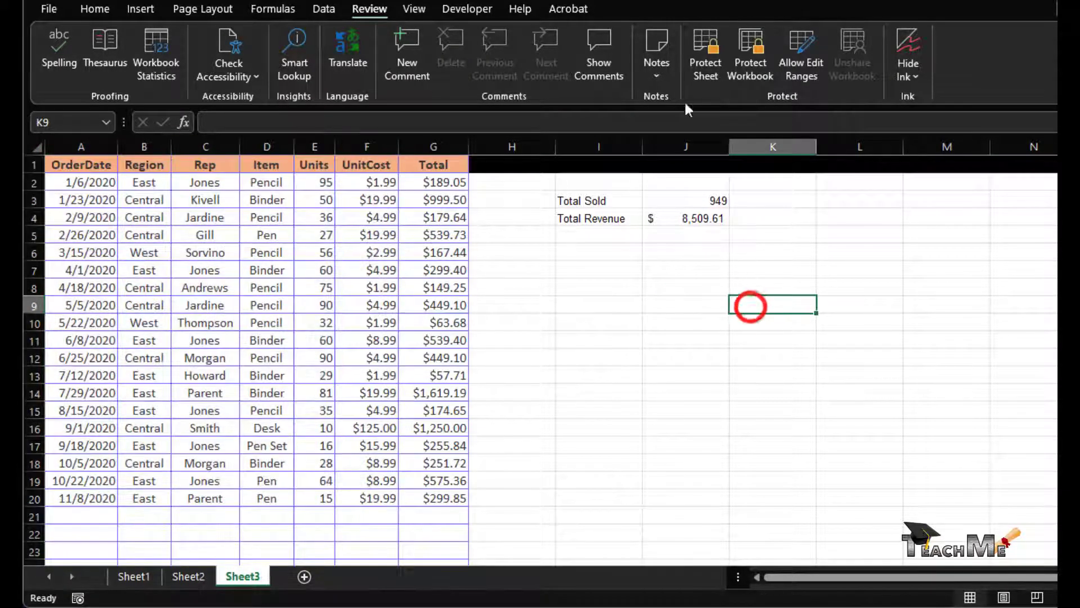
left_click(707, 49)
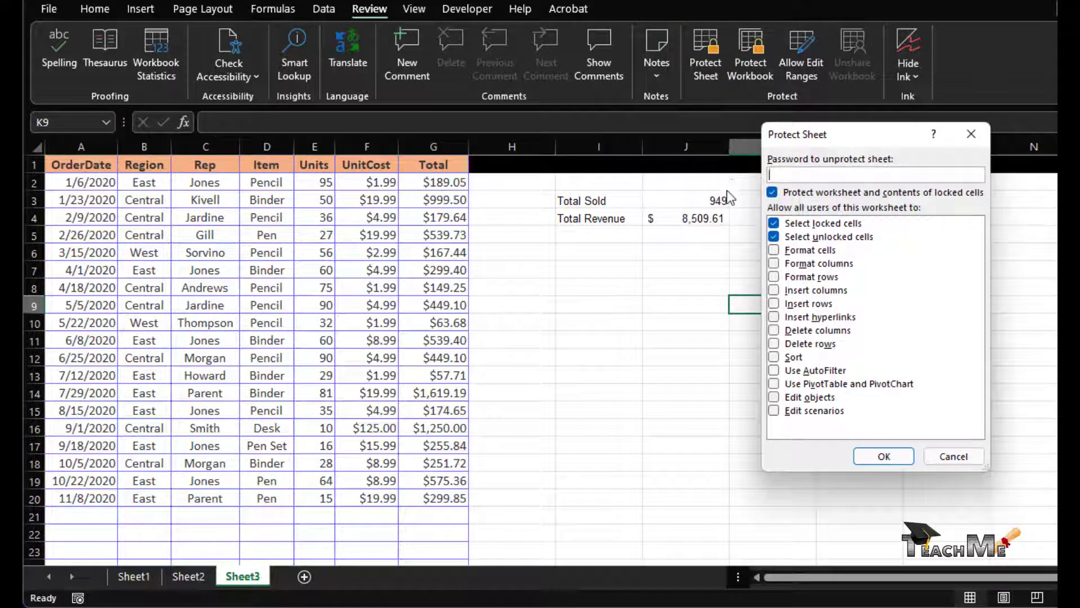
- Protect Sheet3 with a password, entering it twice to confirm
type("1234")
left_click(879, 456)
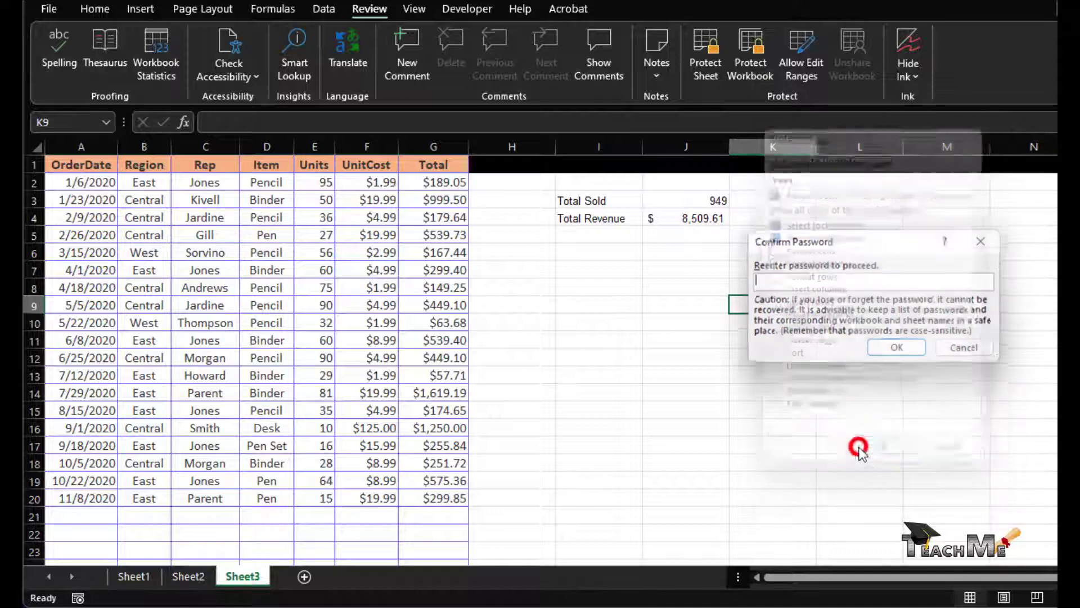
type("1234")
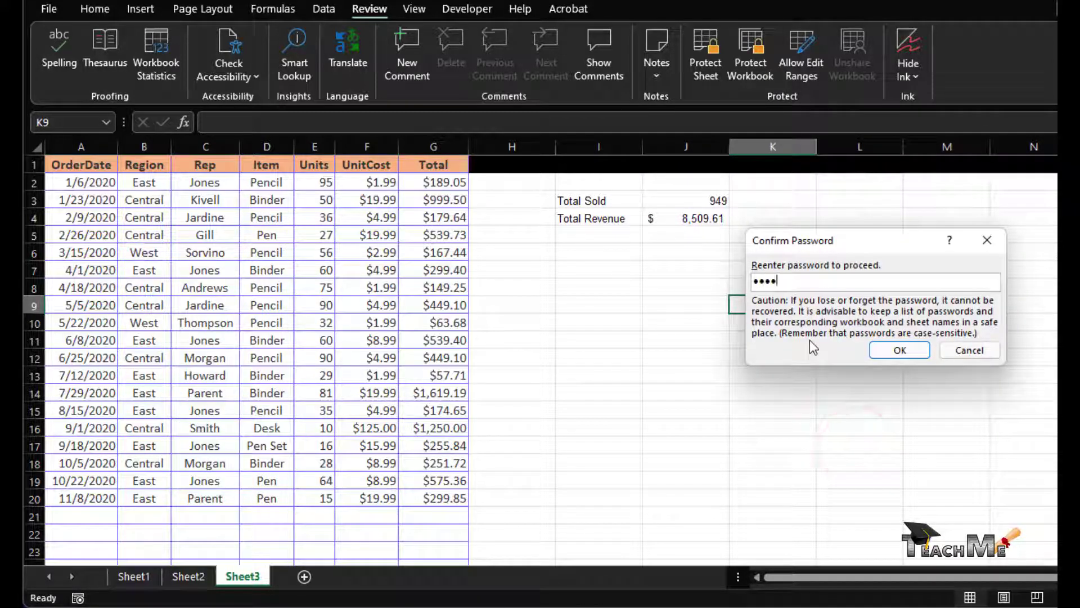
left_click(900, 350)
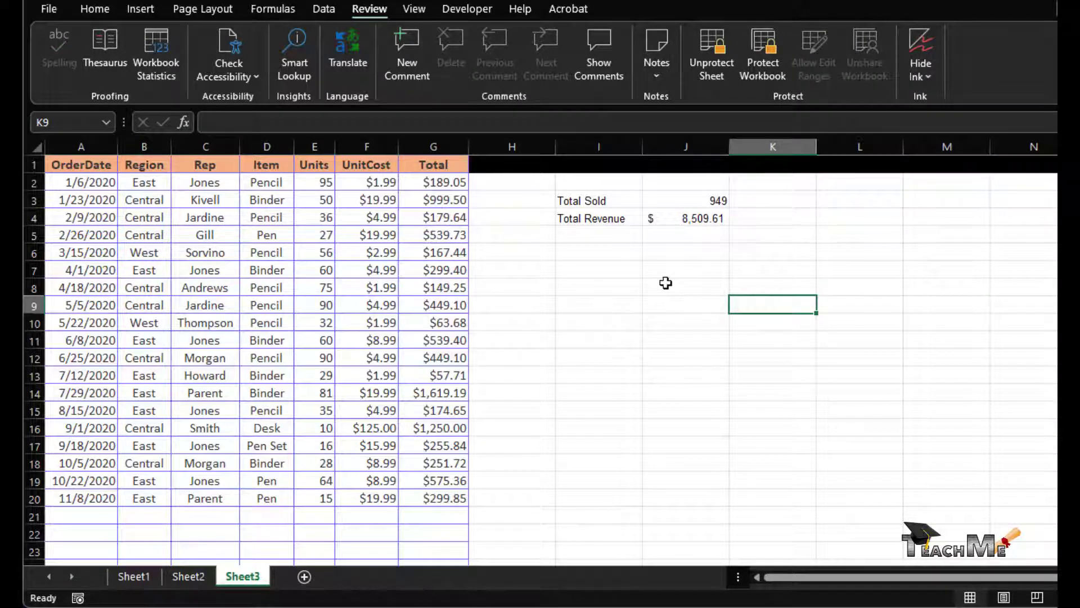
left_click(640, 265)
left_click(688, 217)
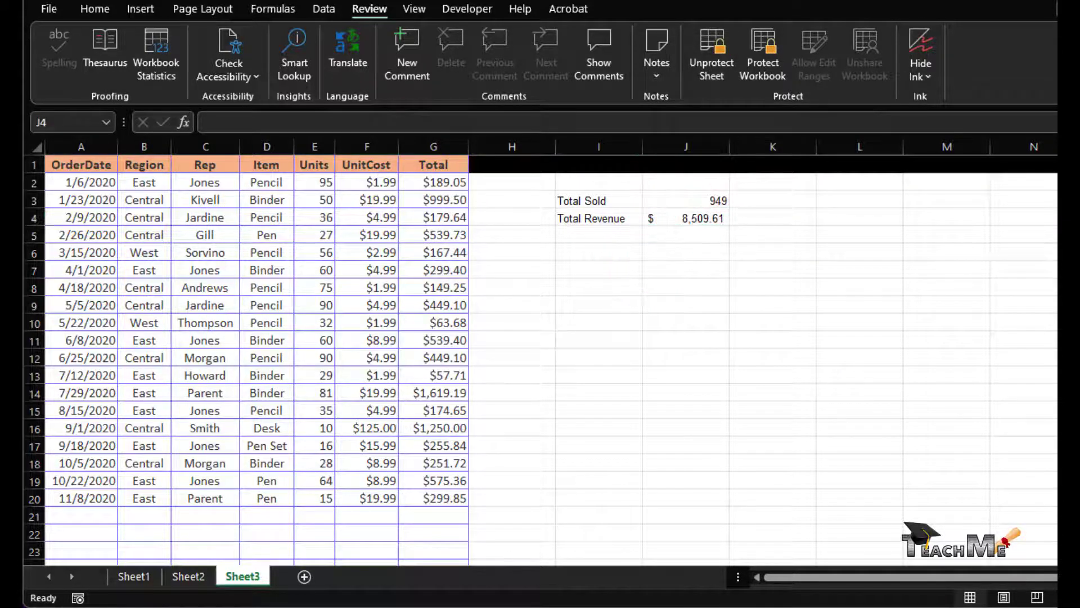
right_click(696, 223)
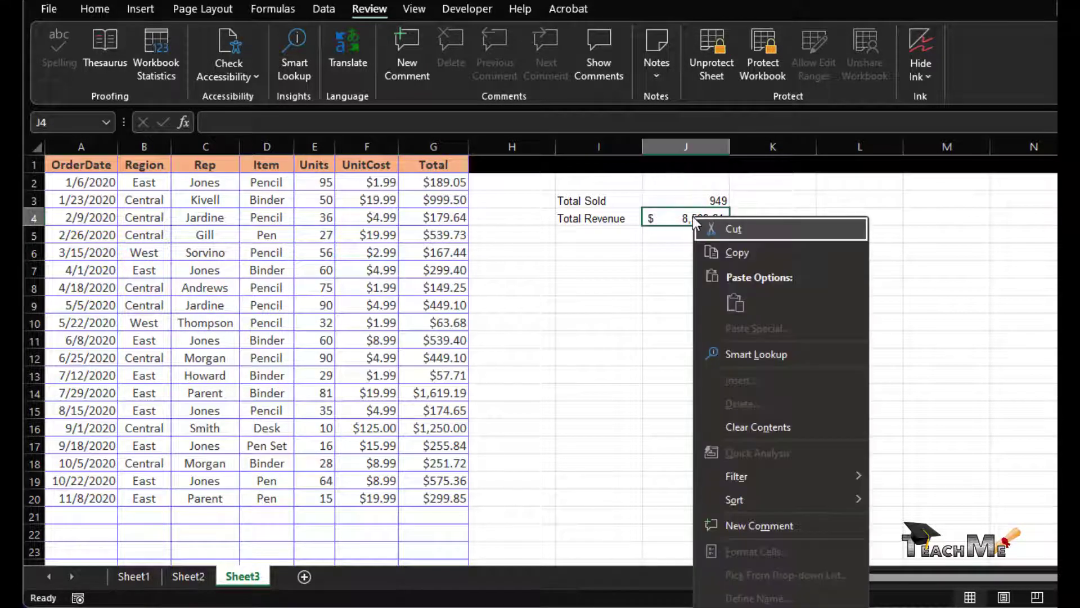
left_click(675, 224)
left_click(683, 197)
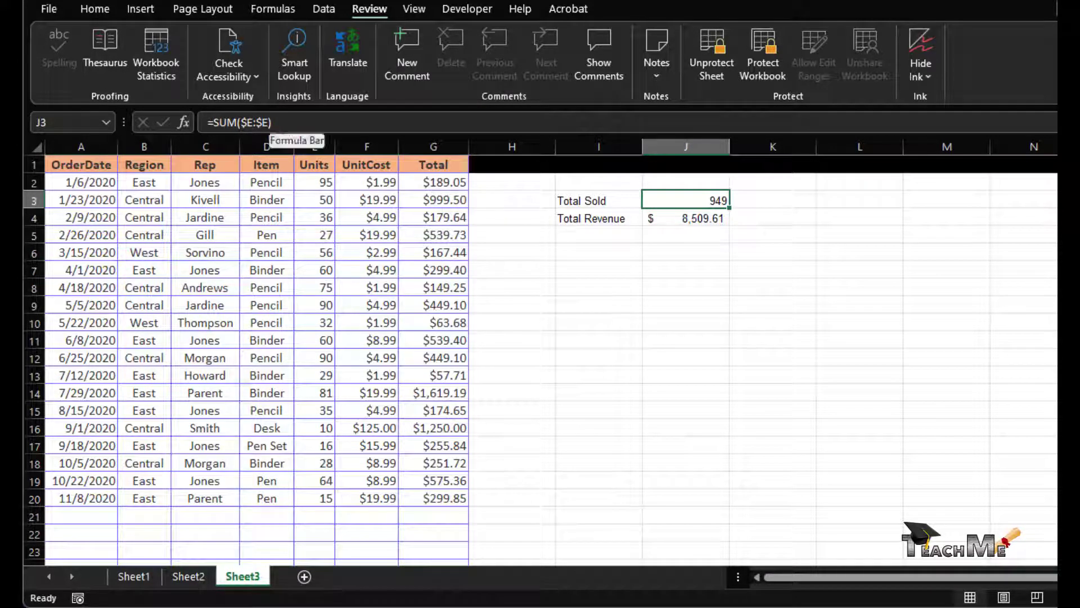
left_click(437, 284)
left_click(447, 235)
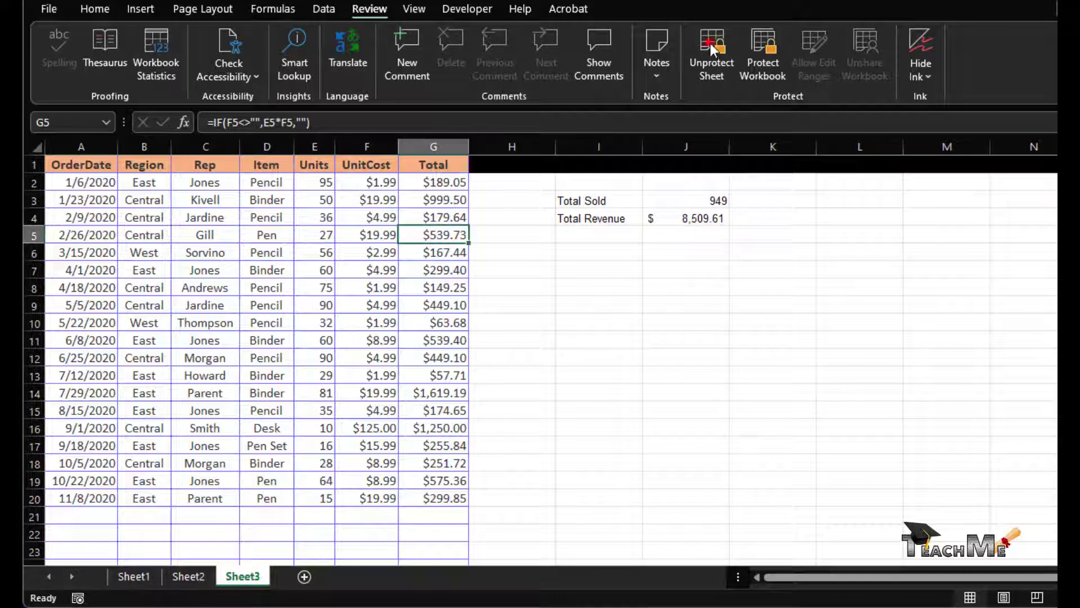
- Unprotect the sheet by entering its password
left_click(710, 45)
type("12345")
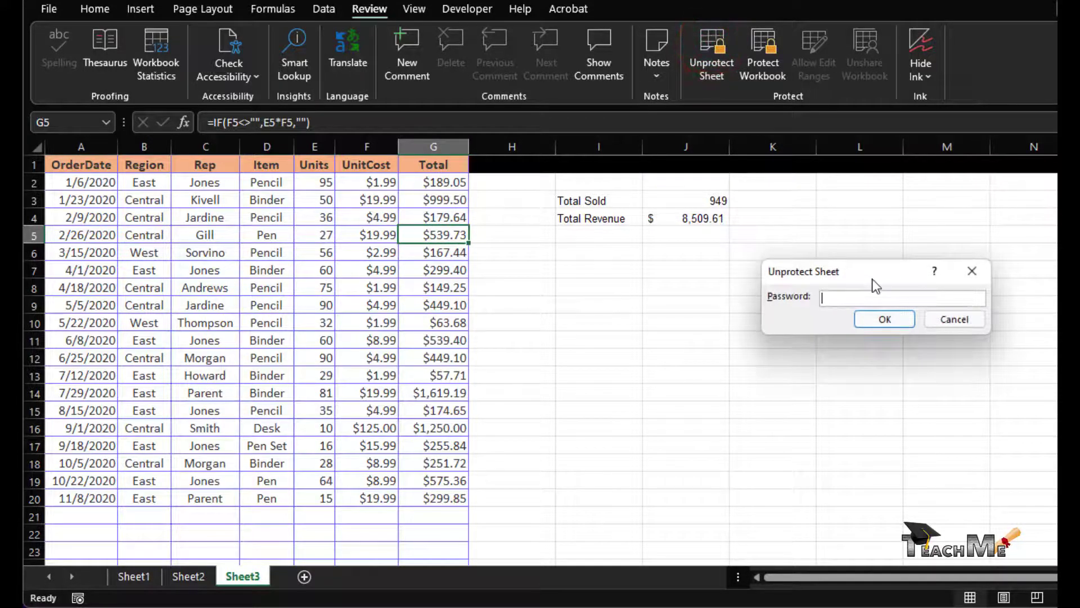
key("Return")
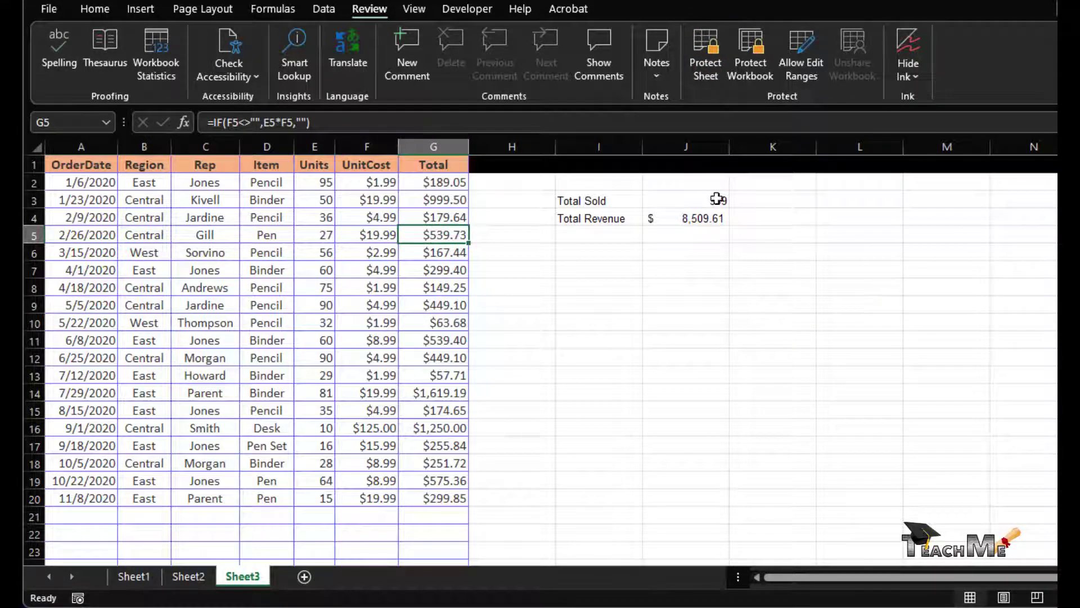
- Set the whole Total column G to Hidden in Format Cells protection
left_click(444, 137)
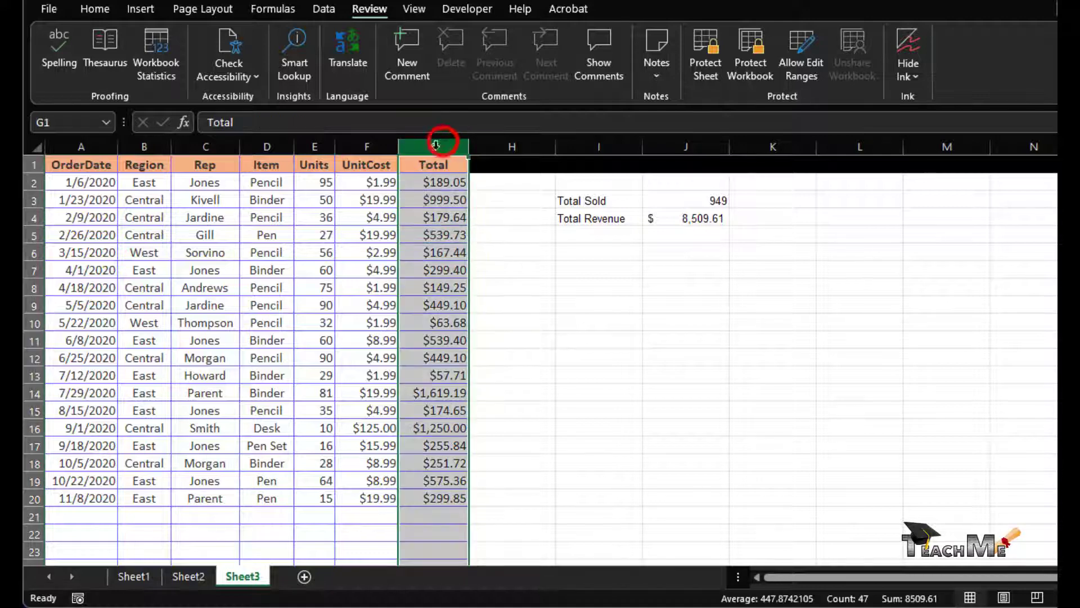
right_click(439, 188)
left_click(499, 403)
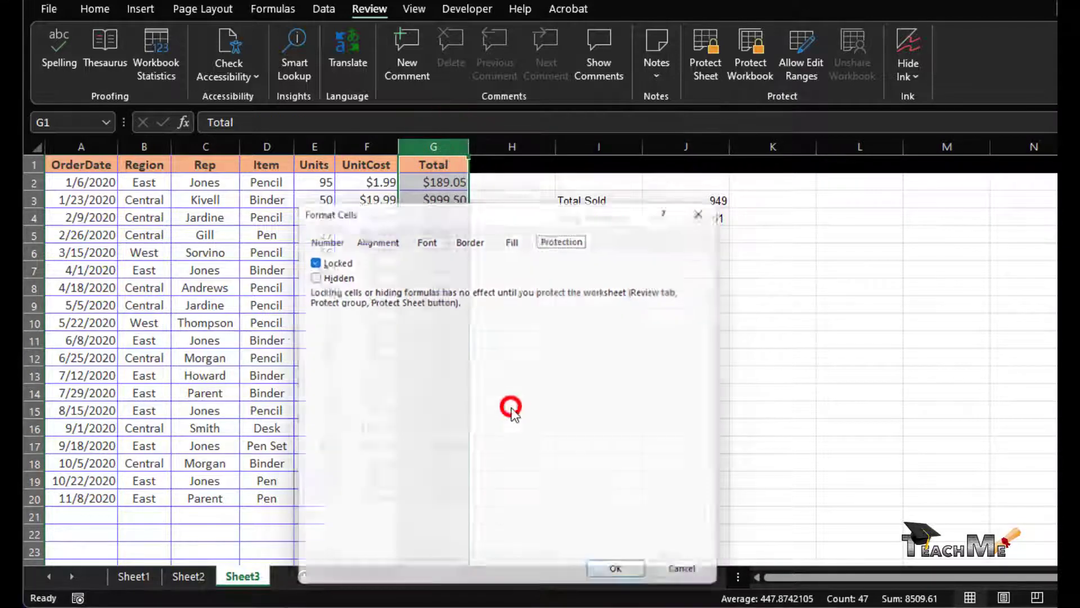
left_click(304, 273)
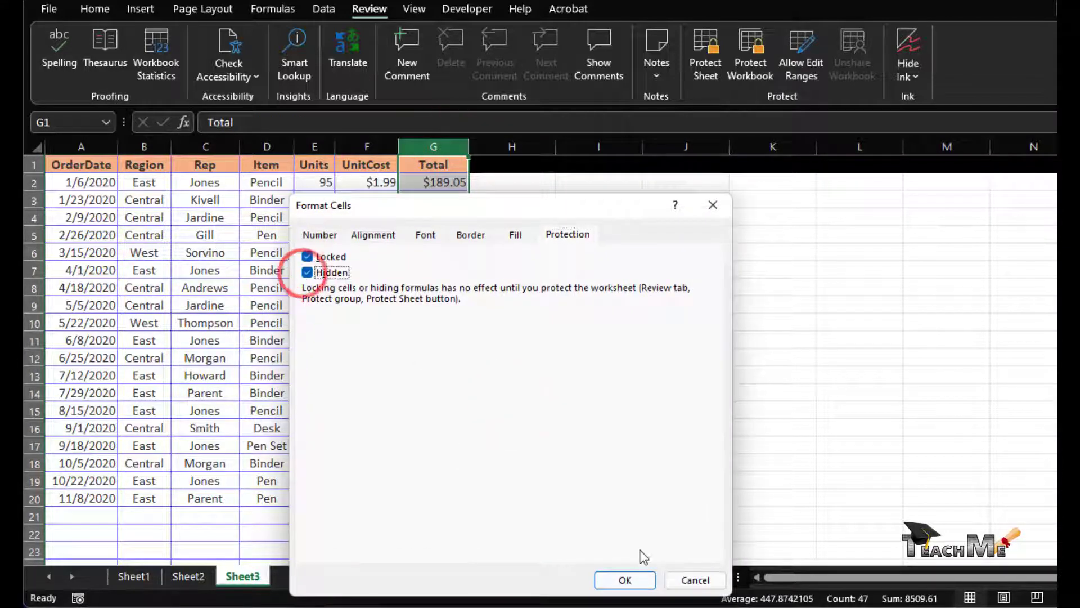
left_click(625, 579)
- Set Total Sold cell J3 to Hidden in Format Cells protection
left_click(710, 198)
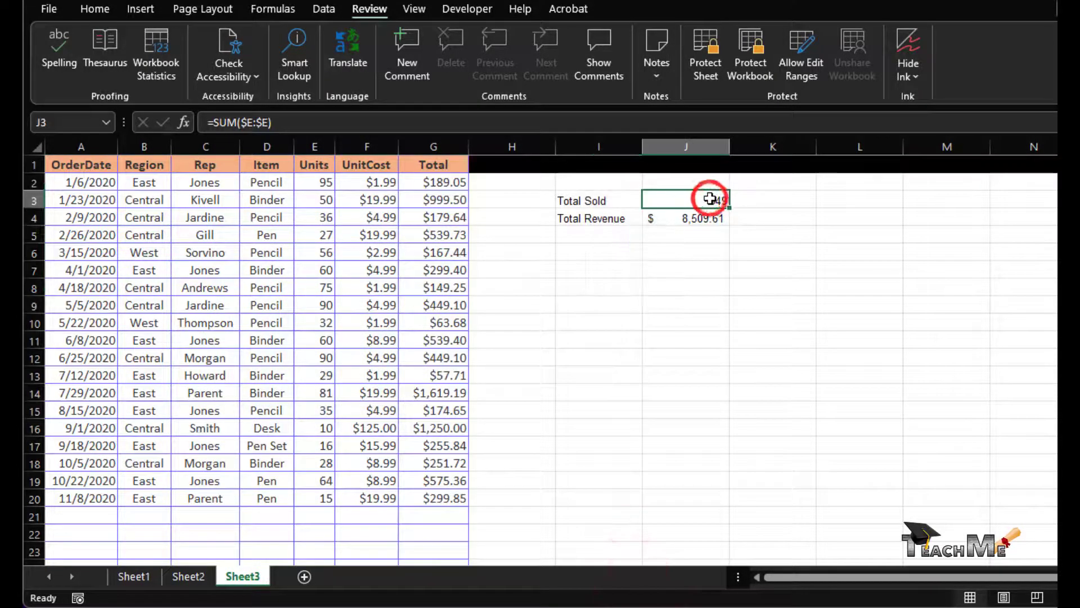
right_click(711, 198)
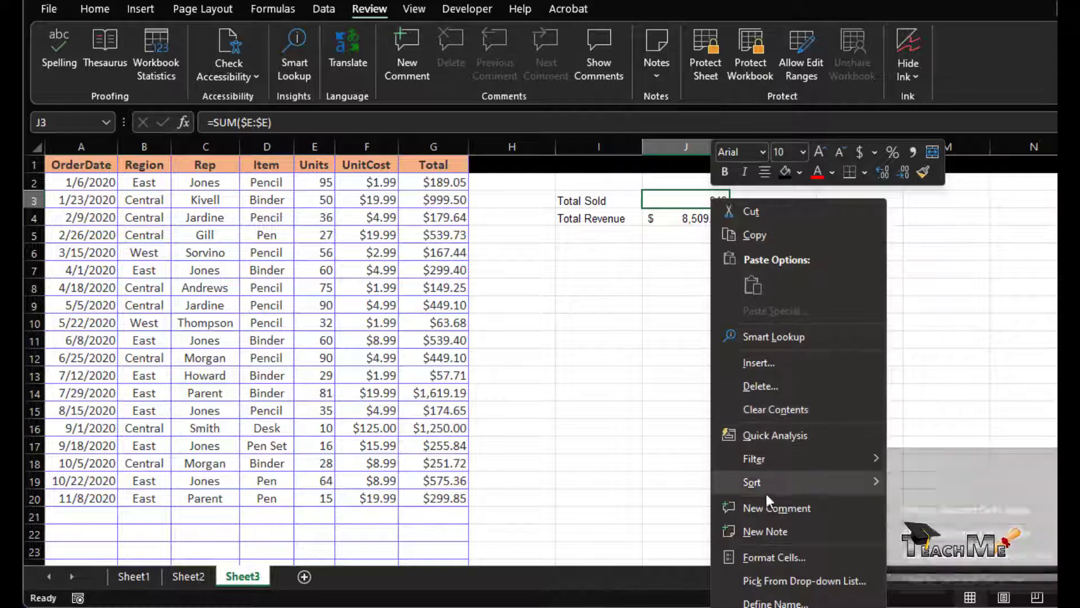
left_click(771, 559)
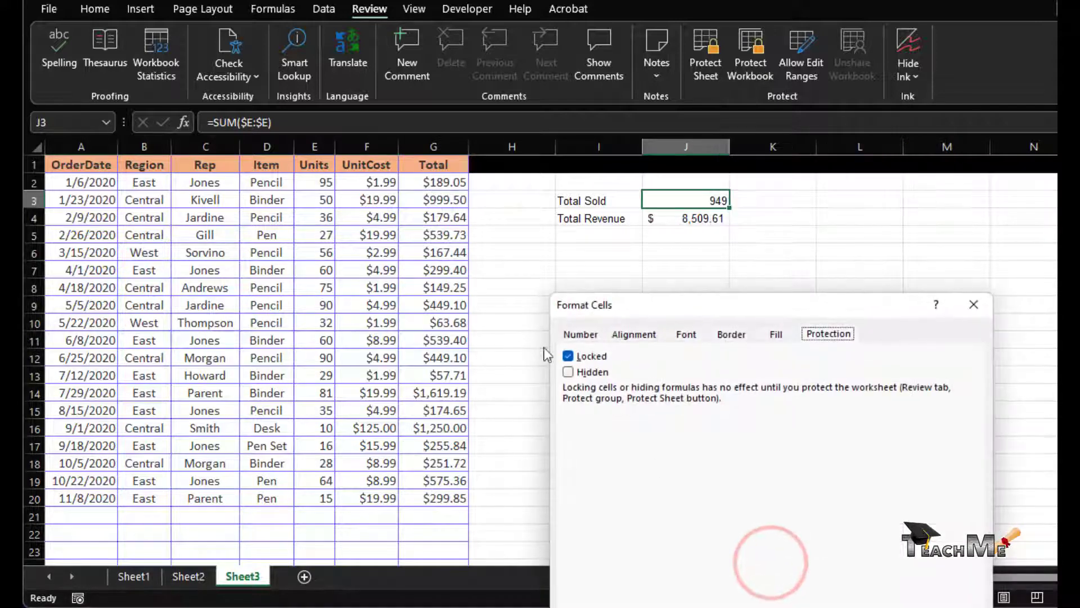
left_click(568, 371)
key("Return")
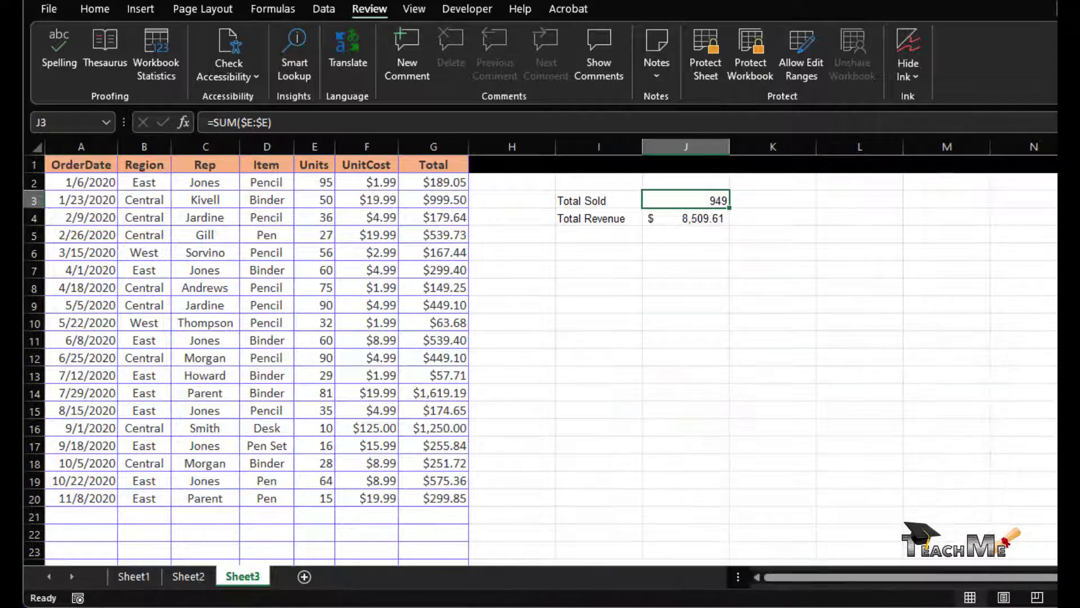
- Protect the worksheet with a password, entered and confirmed
left_click(715, 50)
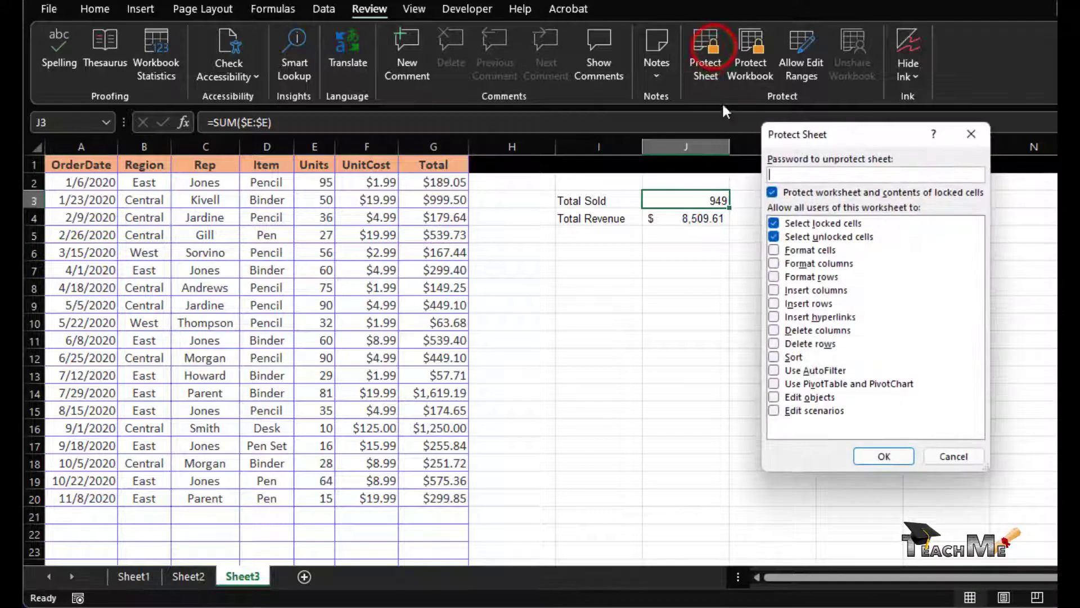
type("••••")
key("Return")
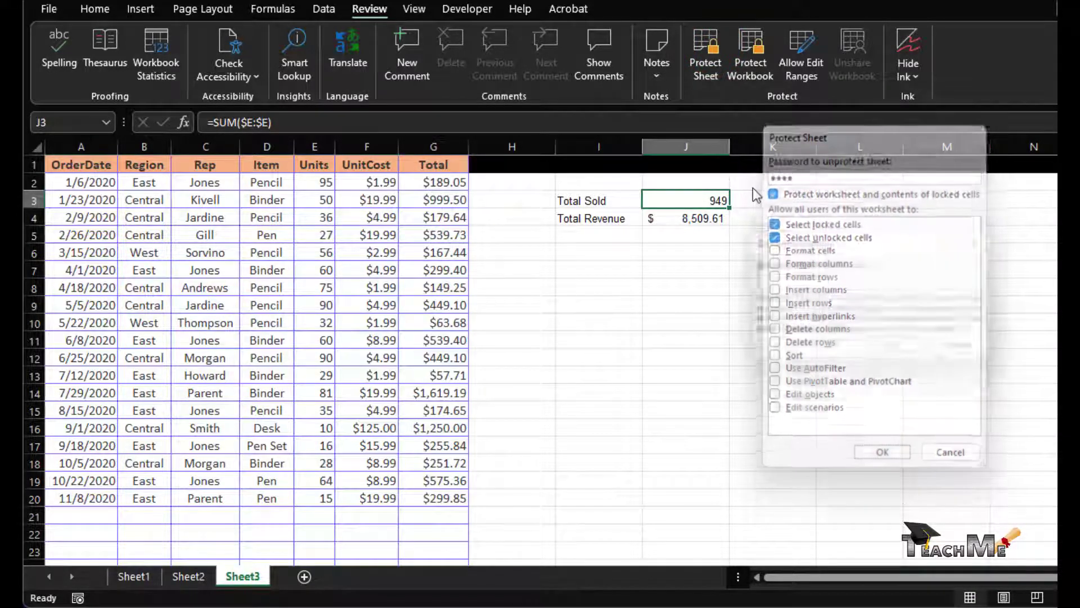
type("••••")
key("Return")
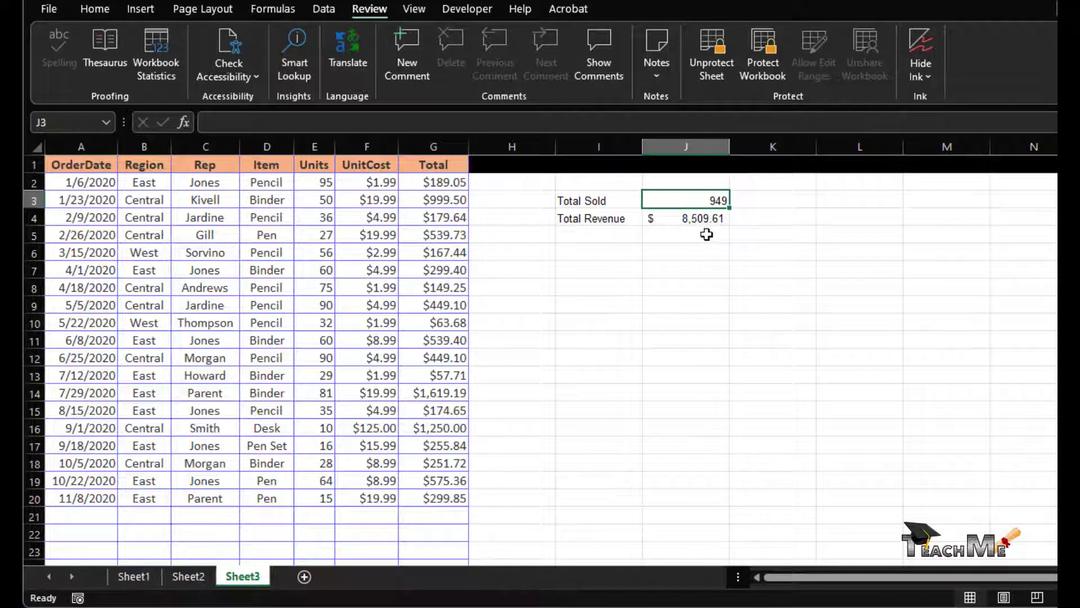
- Verify the Total Revenue, Total Sold and G5, G9, G12 formulas are hidden
left_click(702, 218)
left_click(716, 201)
left_click(428, 231)
left_click(432, 311)
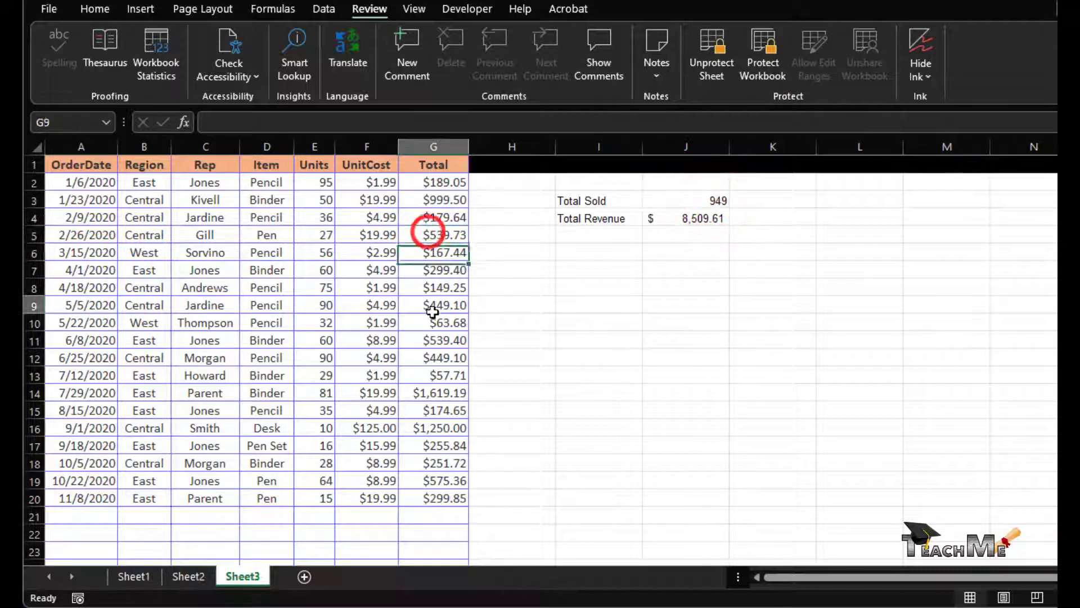
left_click(442, 359)
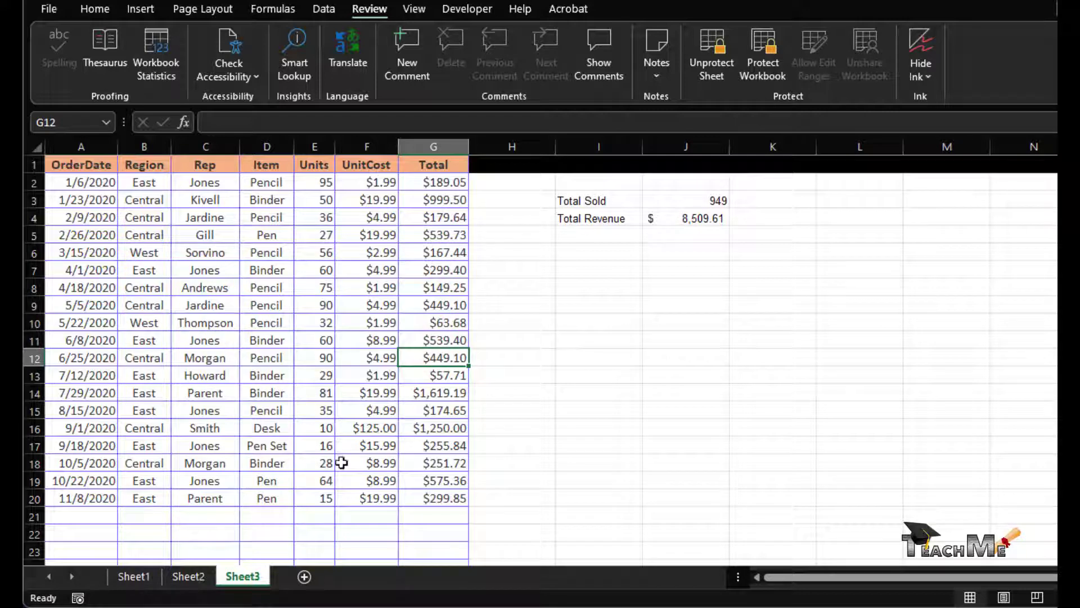
- Set the Desk order's Units in E16 to 20, bringing Total Sold to 959
left_click(315, 433)
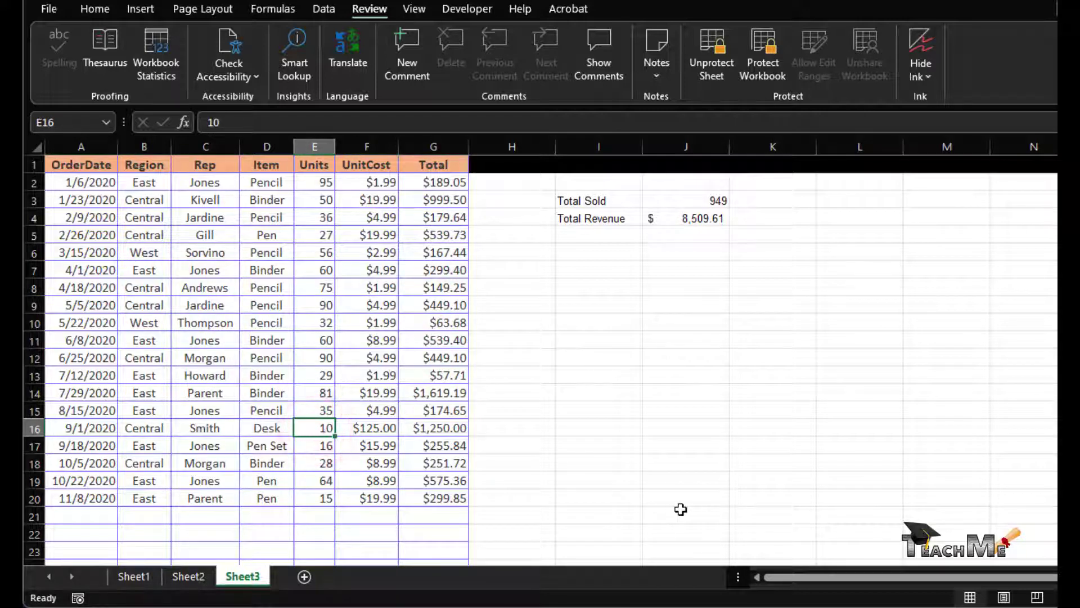
type("20")
key("Return")
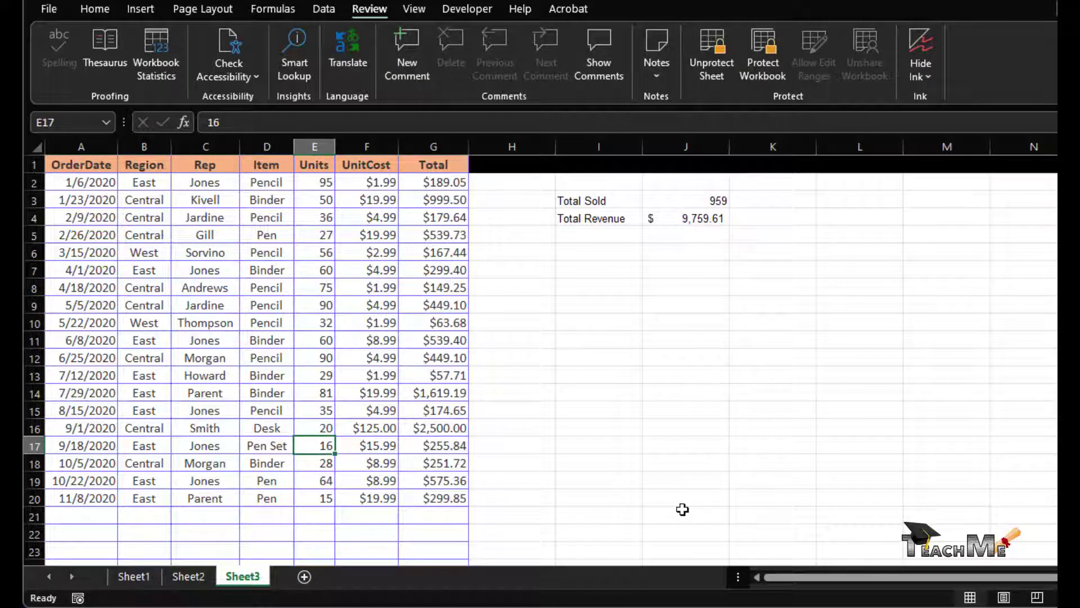
left_click(697, 201)
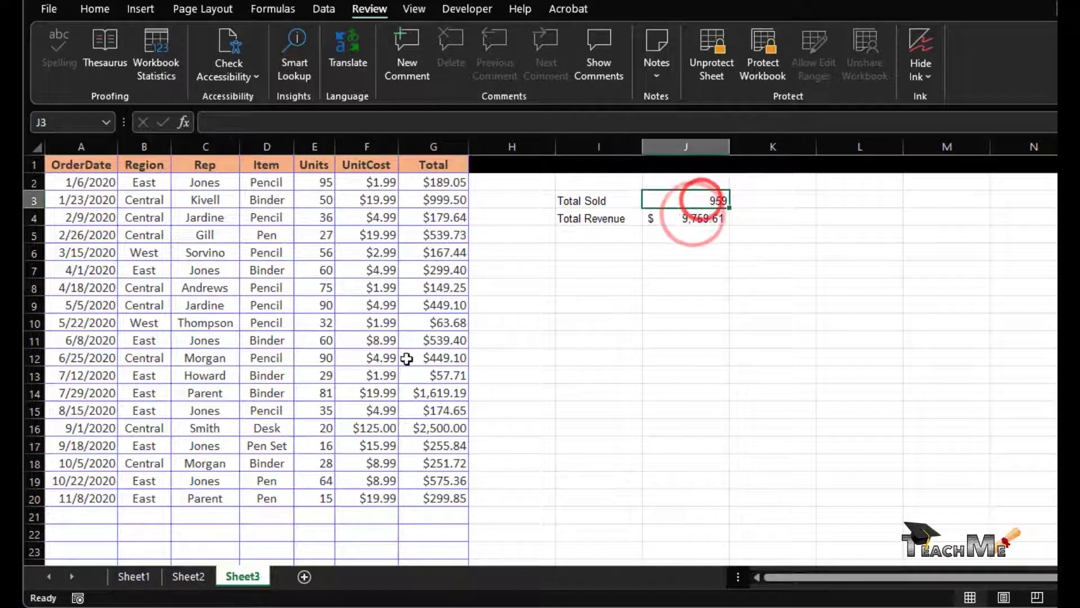
- Fill row 20's entries down into new row 21 and make Tony its rep
left_click_drag(66, 499, 458, 498)
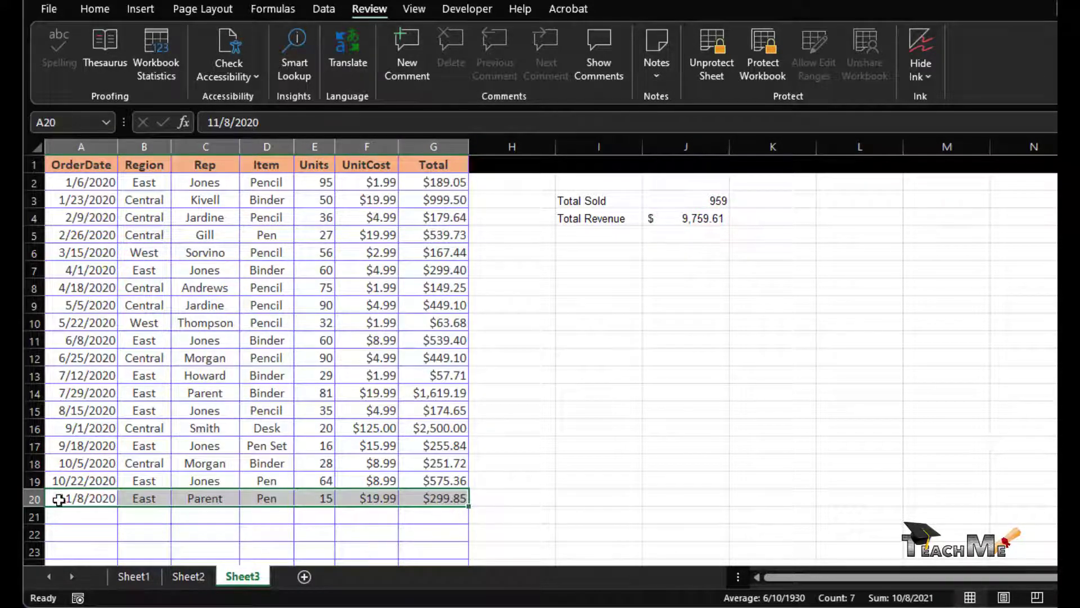
left_click_drag(58, 500, 387, 519)
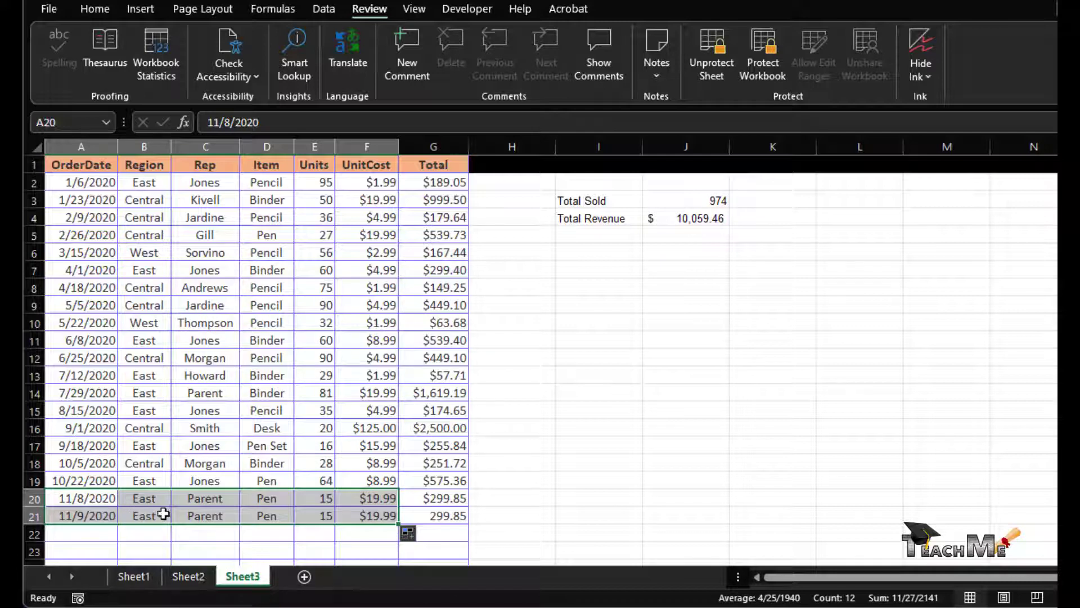
left_click(189, 514)
type("Tony")
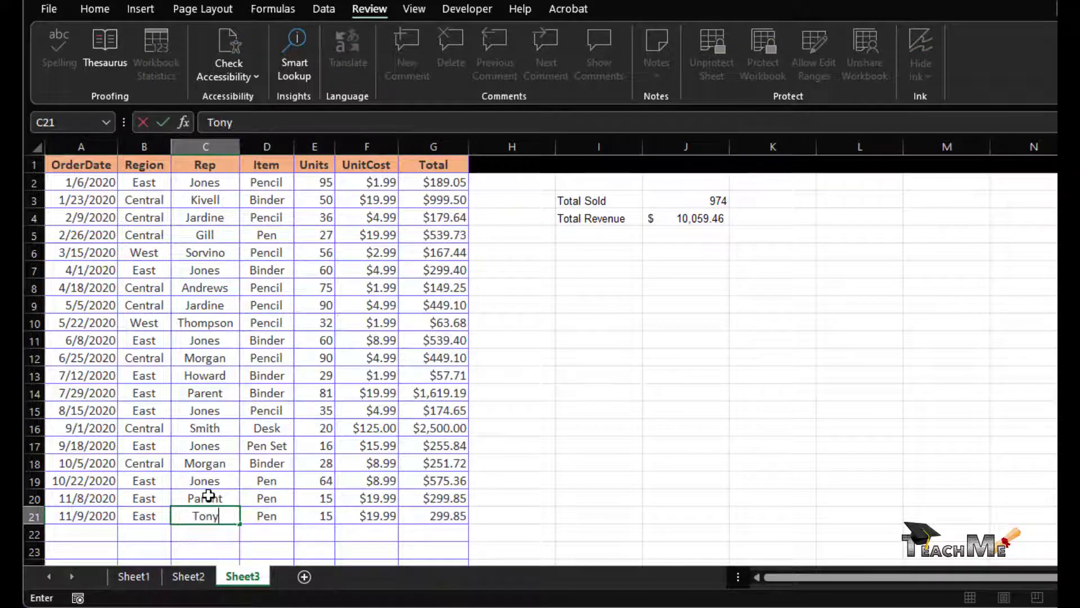
key("ctrl+Return")
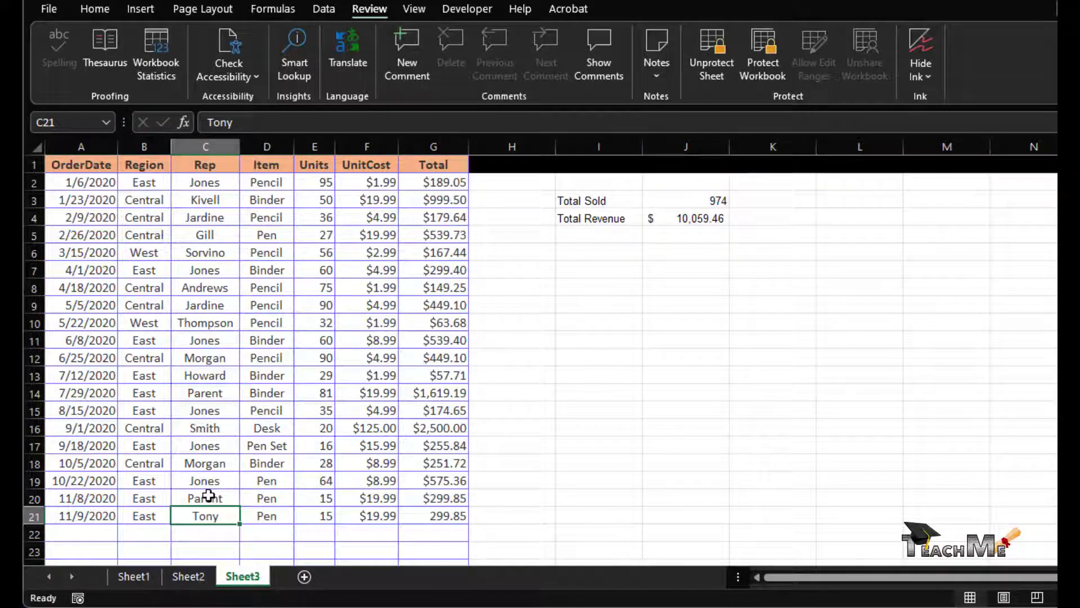
- Enter 2 units in E21 and confirm the G5 Total formula stays hidden
left_click(272, 510)
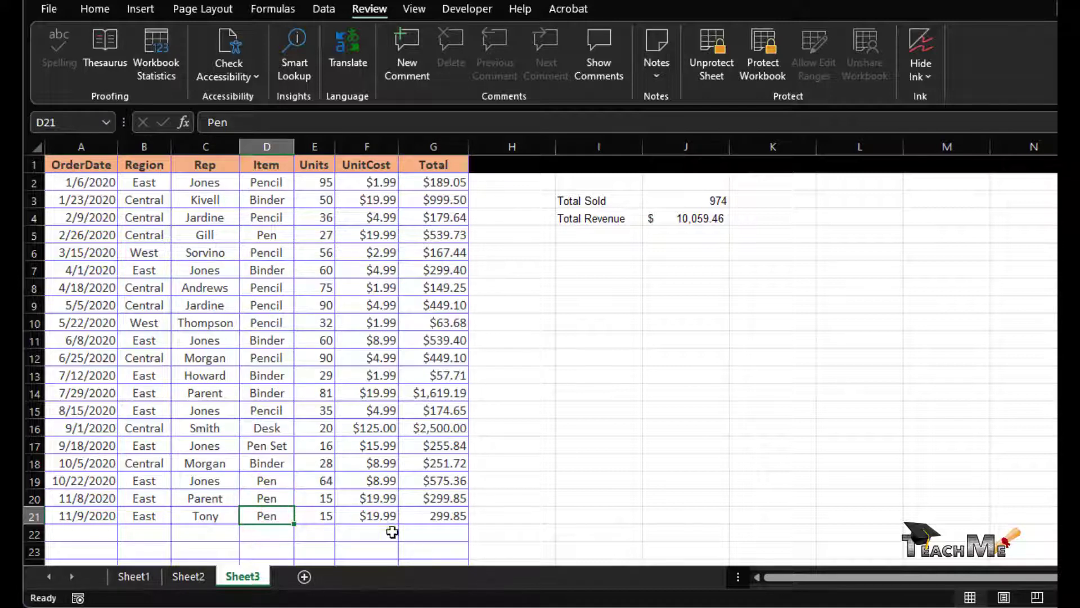
left_click(326, 512)
type("2")
key("Return")
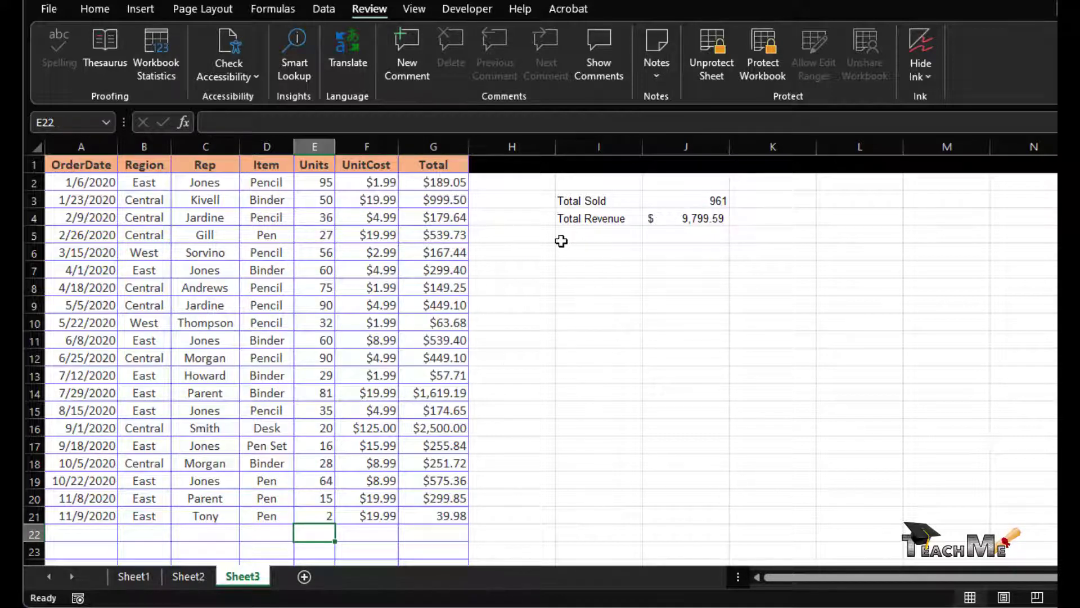
left_click(447, 234)
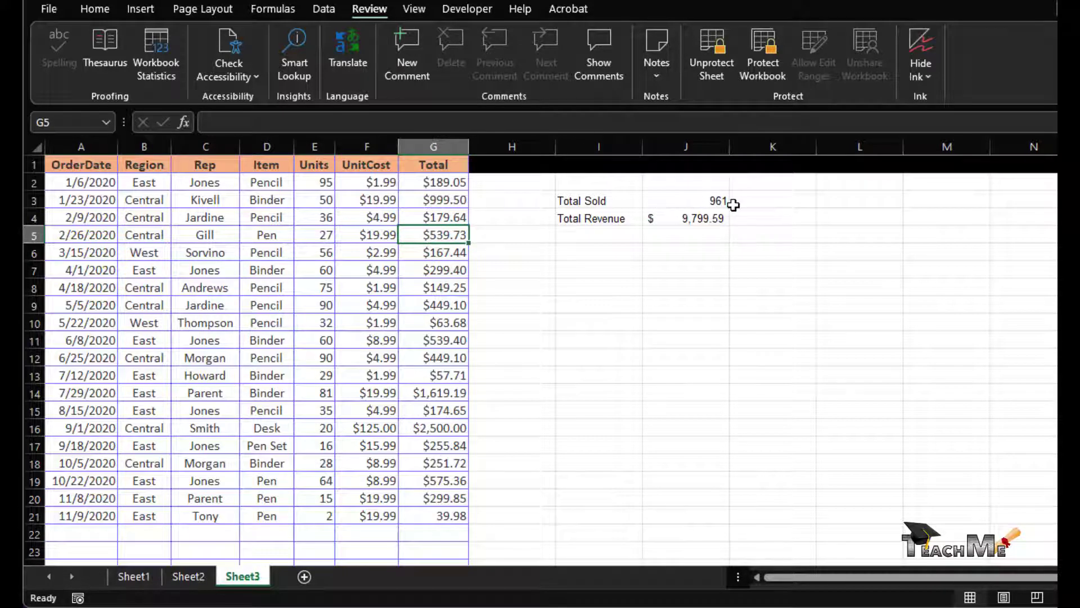
left_click(715, 219)
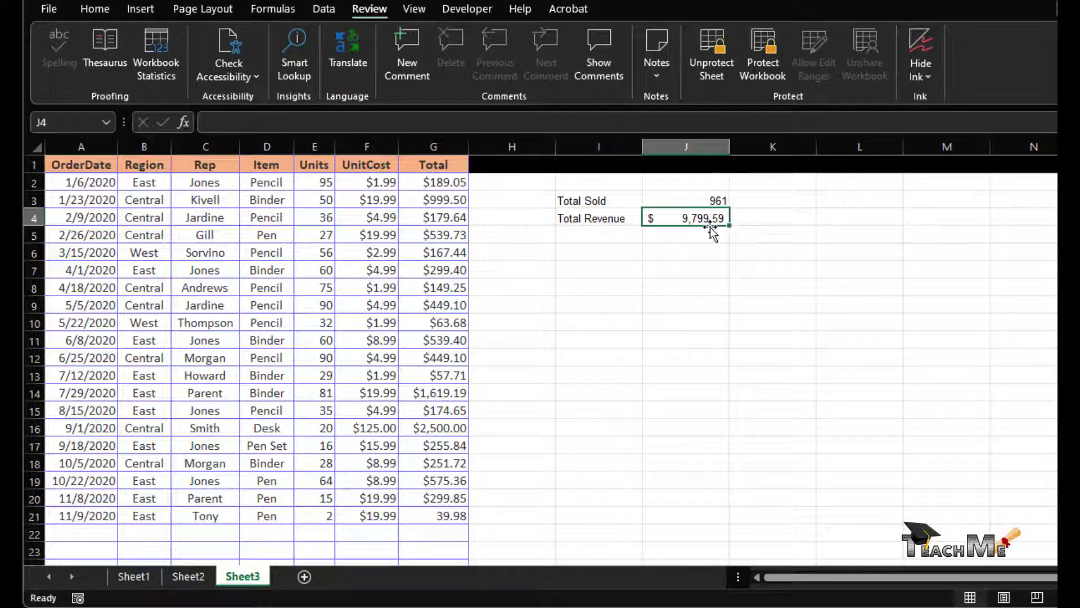
double_click(710, 226)
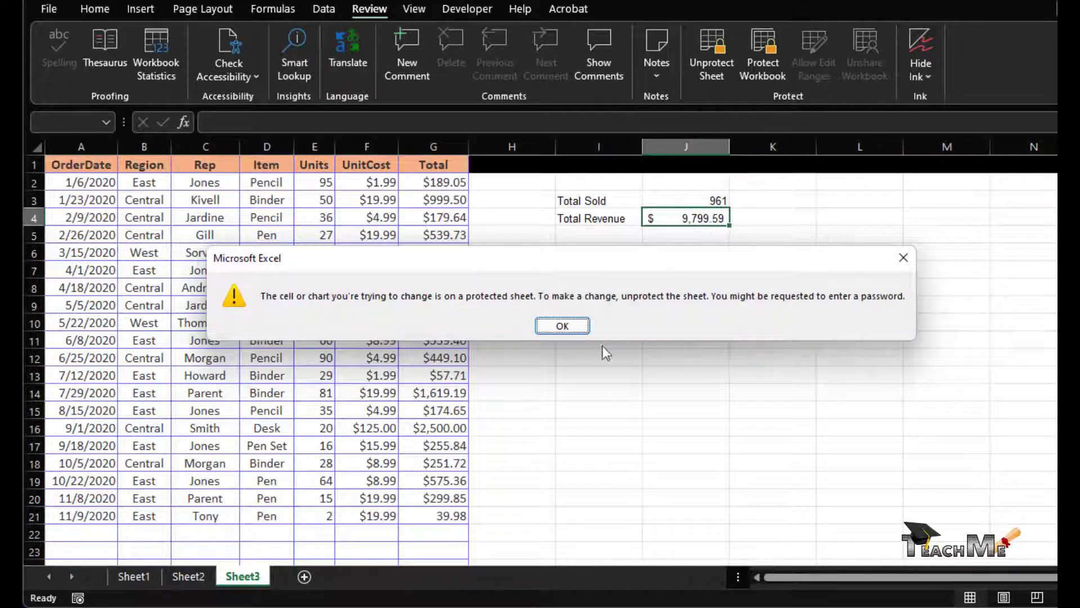
left_click(547, 332)
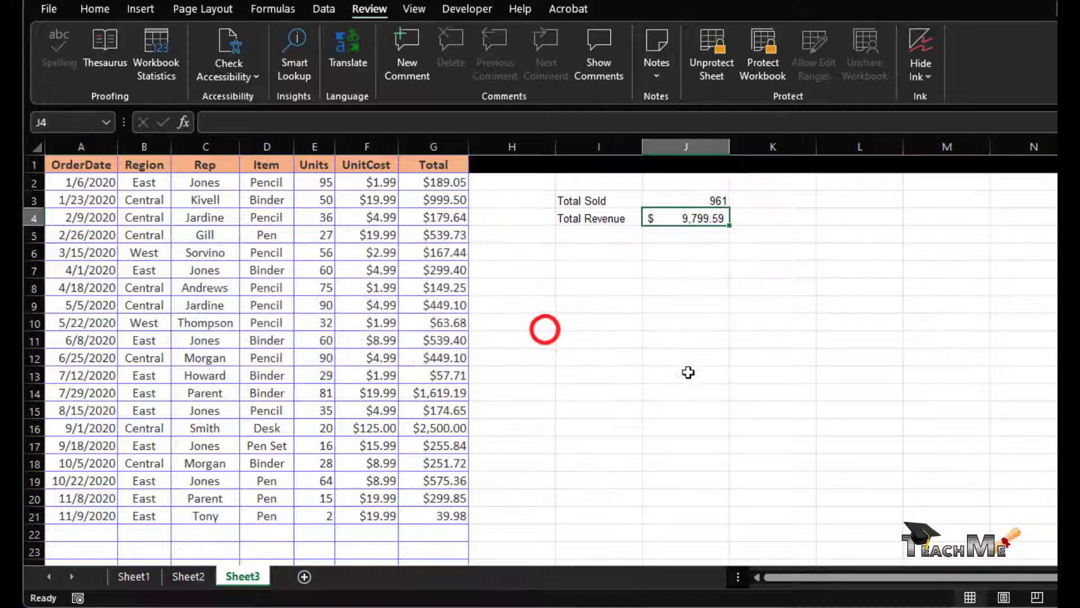
left_click(701, 333)
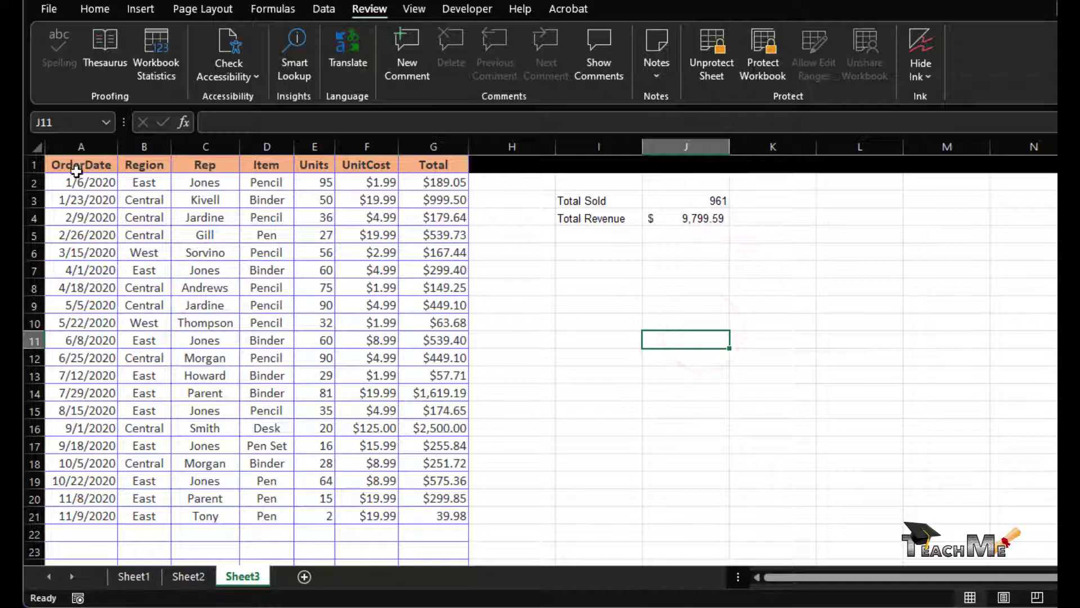
left_click_drag(76, 180, 366, 498)
double_click(688, 394)
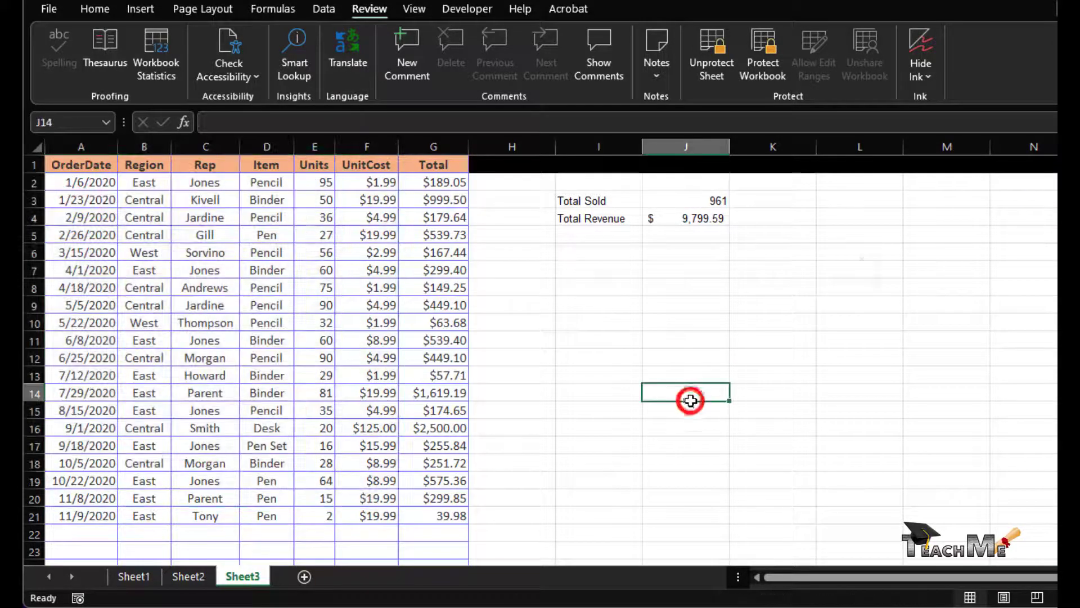
left_click(542, 326)
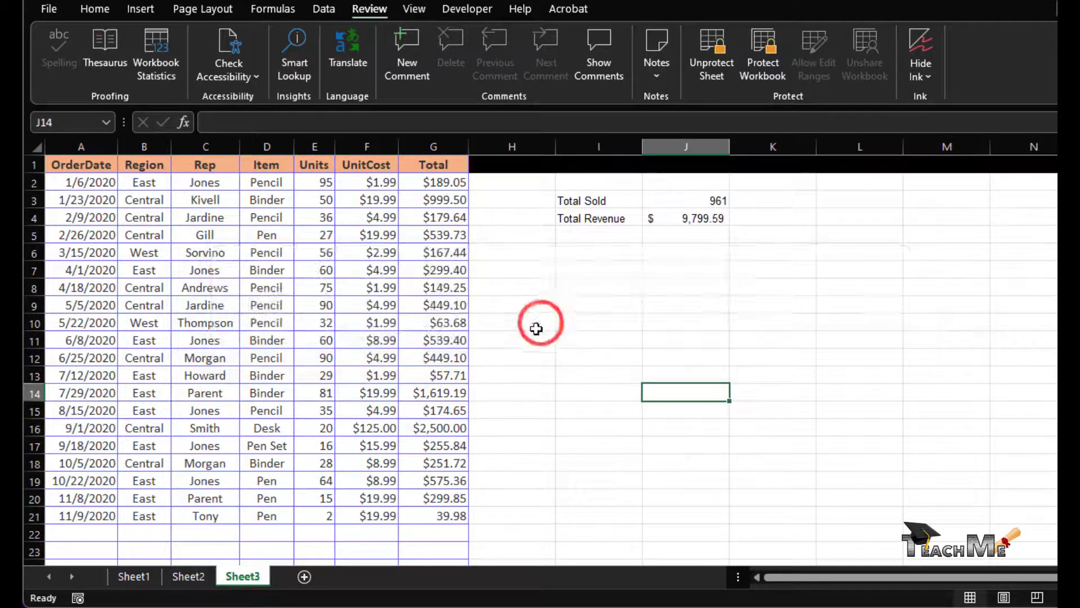